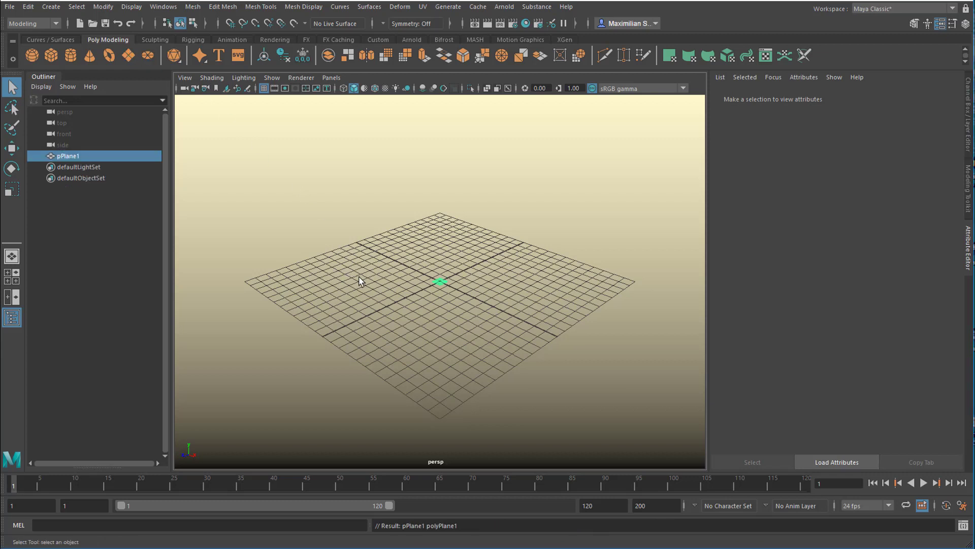
# Step: Frame the plane and toggle it between vertex component selection and object selection, finishing in object selection
pyautogui.press('F8')
pyautogui.press('f')
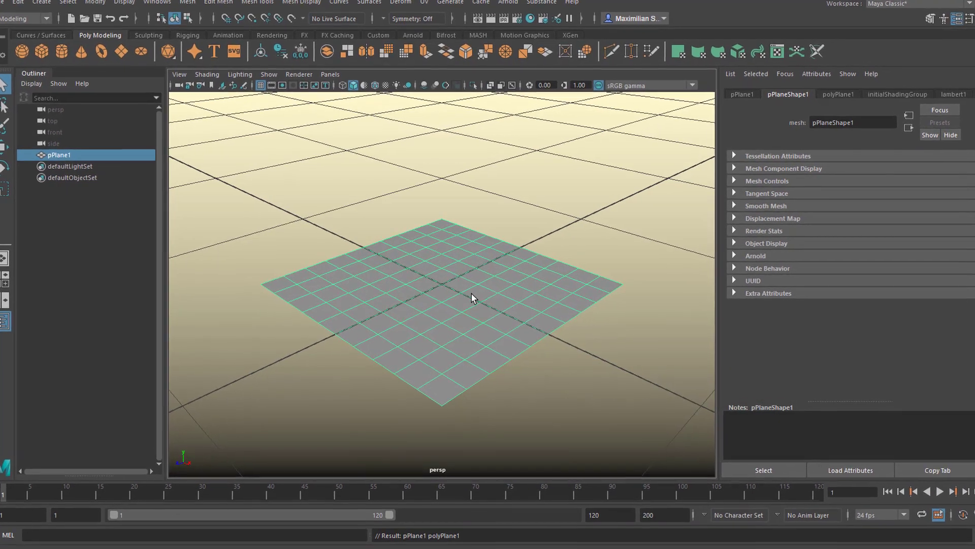
pyautogui.press('F9')
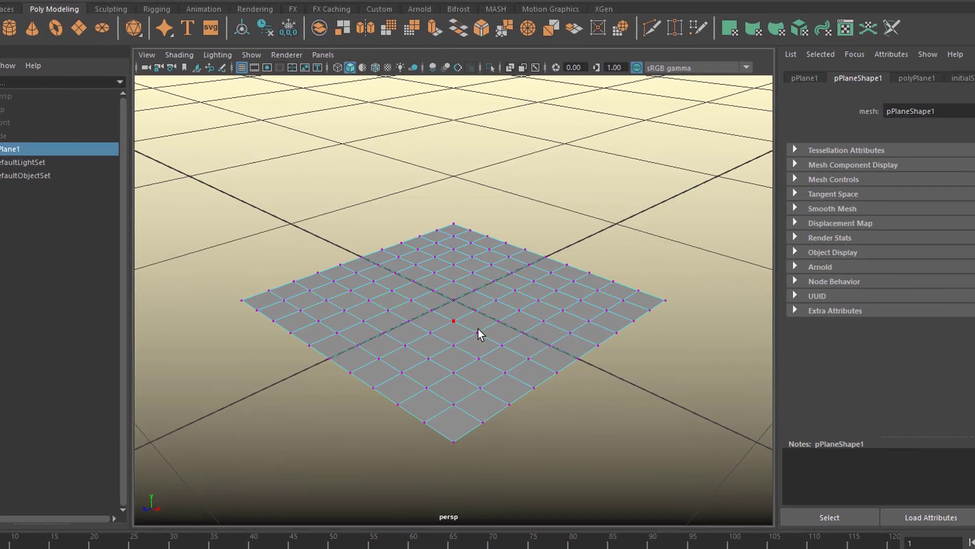
pyautogui.press('F8')
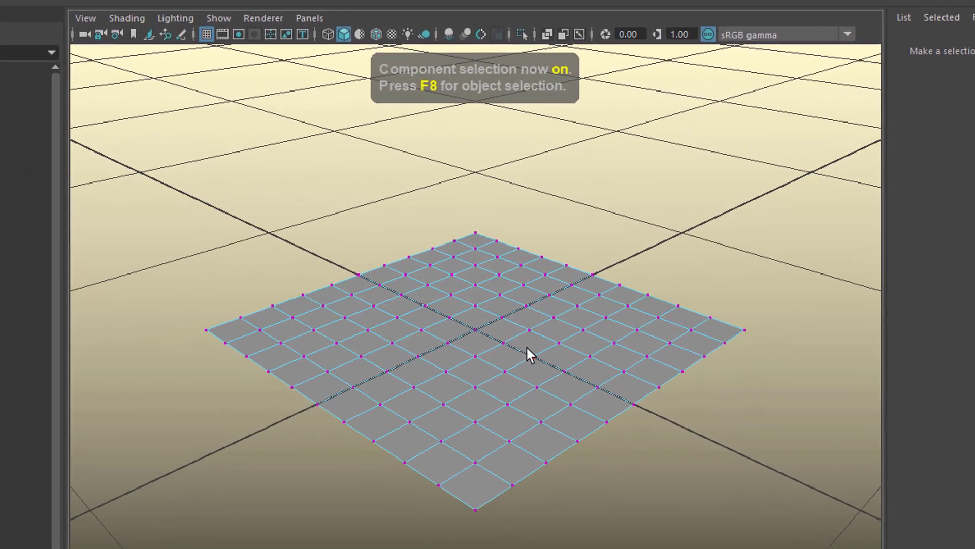
pyautogui.press('F8')
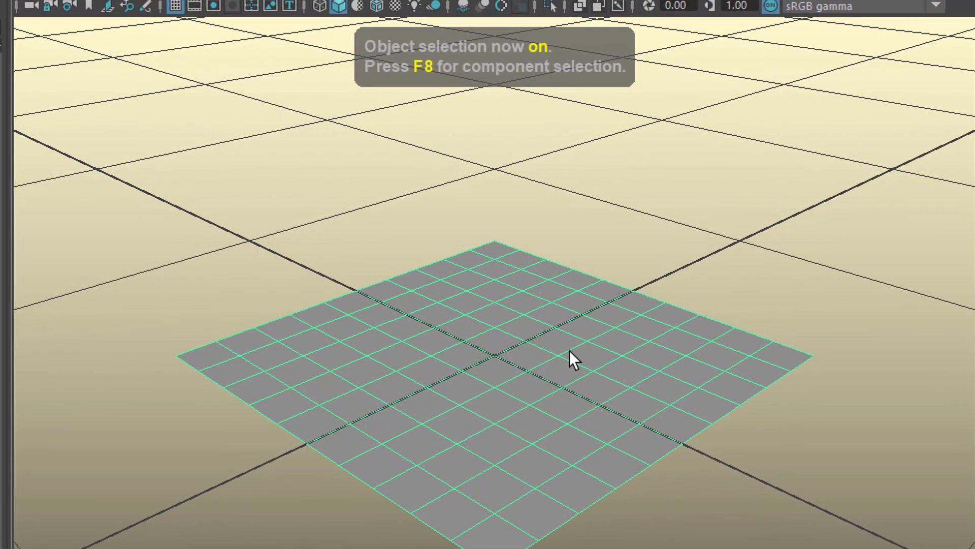
pyautogui.press('F8')
pyautogui.click(610, 385)
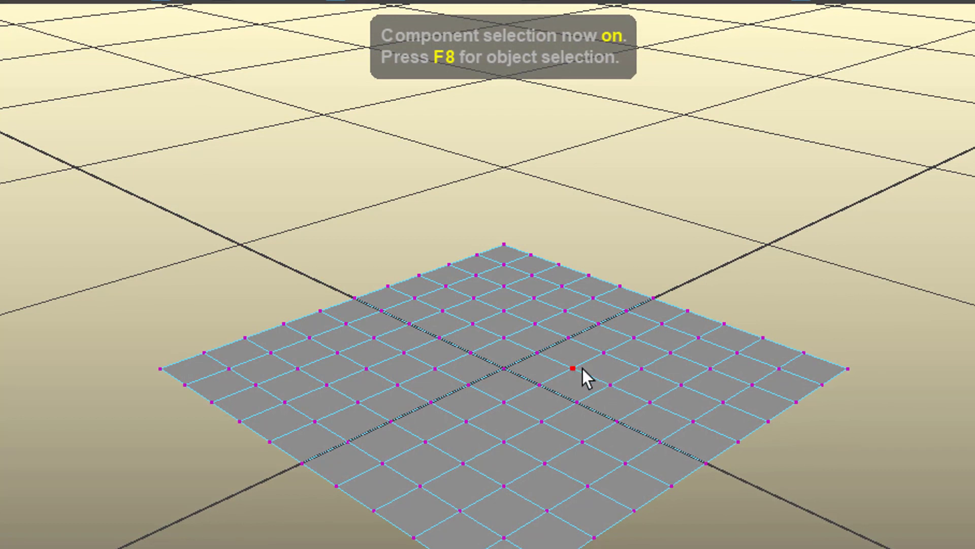
pyautogui.press('F8')
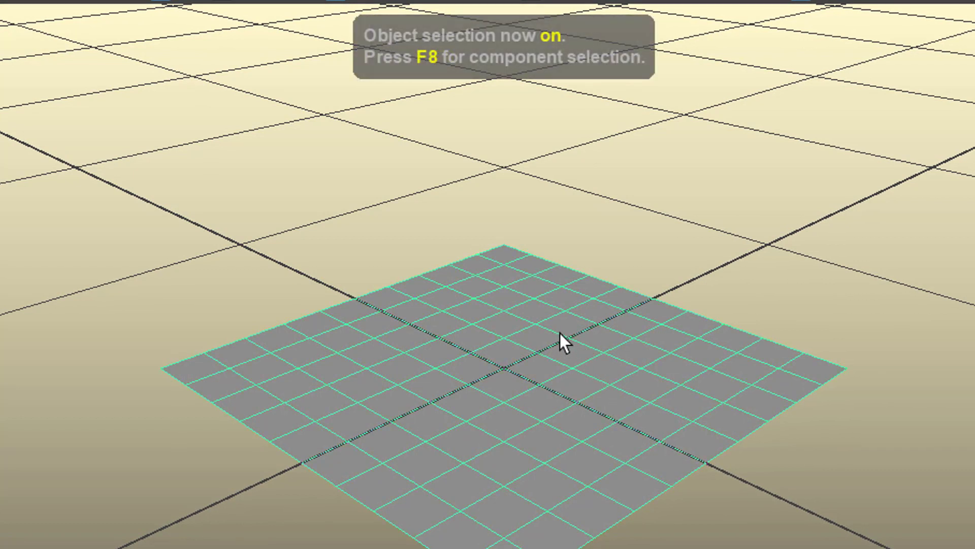
# Step: Switch the plane to face selection and select a block of faces around its center plus a smaller block near one corner
pyautogui.rightClick(540, 309)
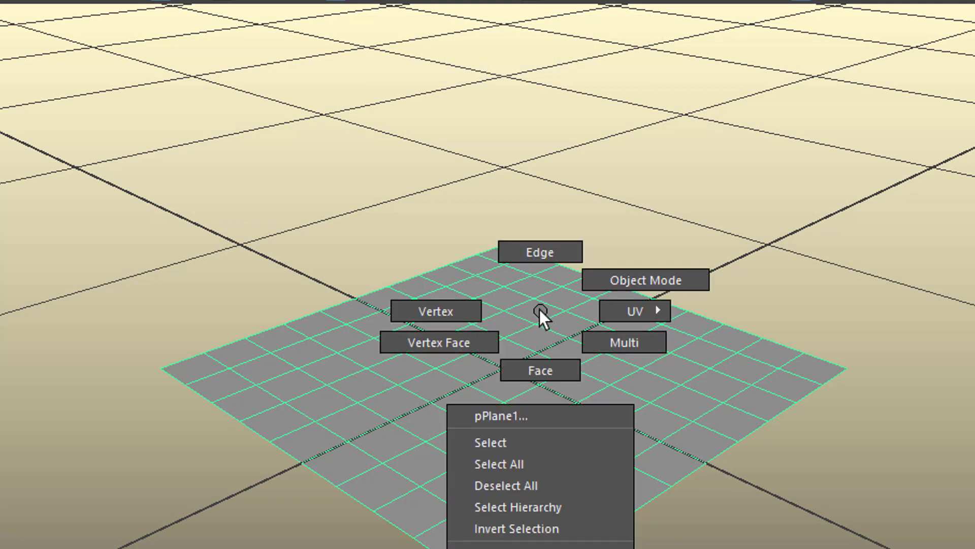
pyautogui.moveTo(539, 309); pyautogui.dragTo(454, 305, button='right')
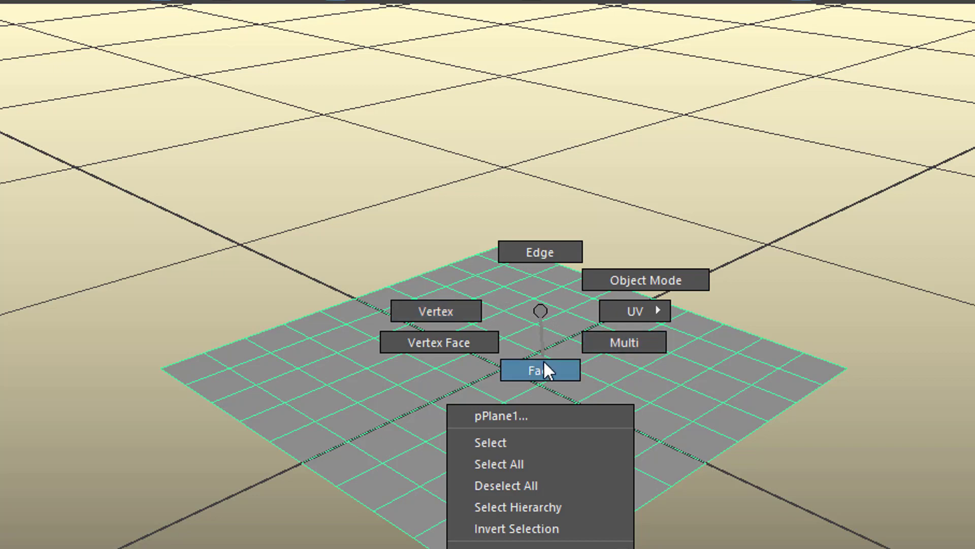
pyautogui.moveTo(544, 360); pyautogui.dragTo(543, 361, button='right')
pyautogui.click(568, 352)
pyautogui.click(553, 321)
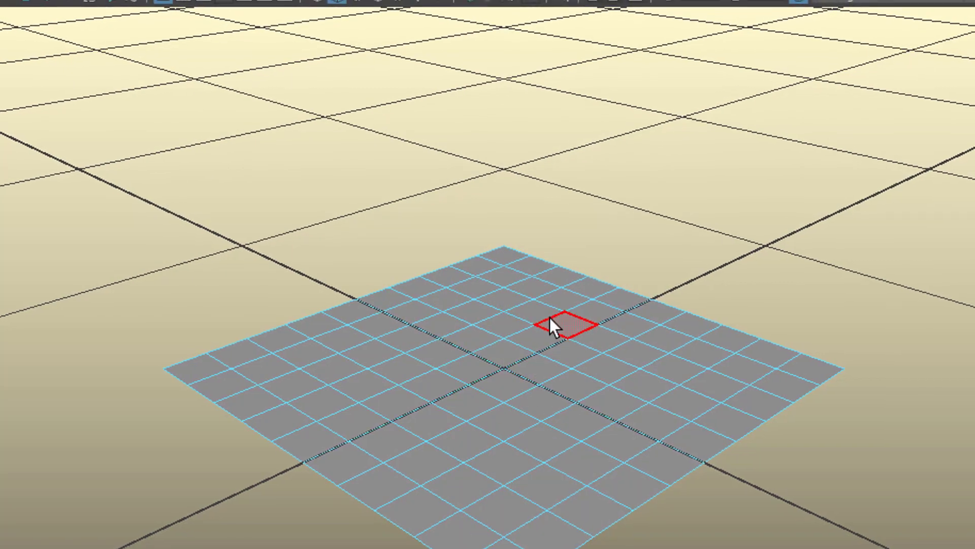
pyautogui.click(548, 401)
pyautogui.click(474, 311)
pyautogui.moveTo(481, 304); pyautogui.dragTo(605, 443)
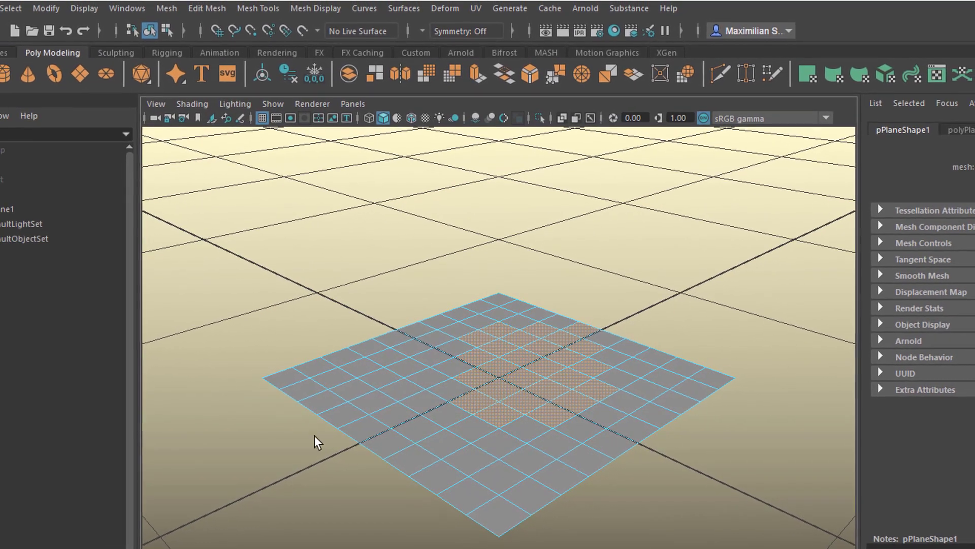
pyautogui.moveTo(272, 366); pyautogui.dragTo(308, 433)
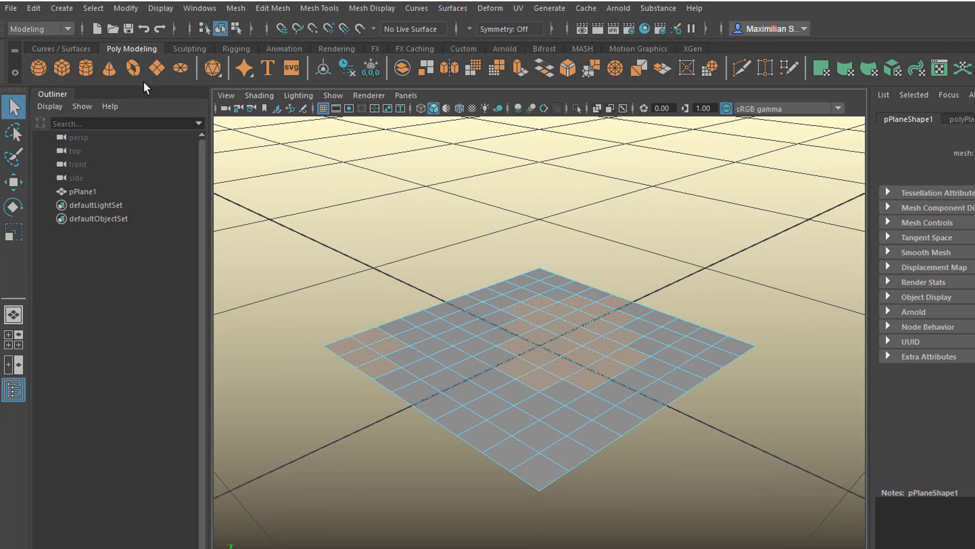
# Step: Merge the plane's selected faces to center and inspect the deformed mesh from another angle
pyautogui.click(282, 10)
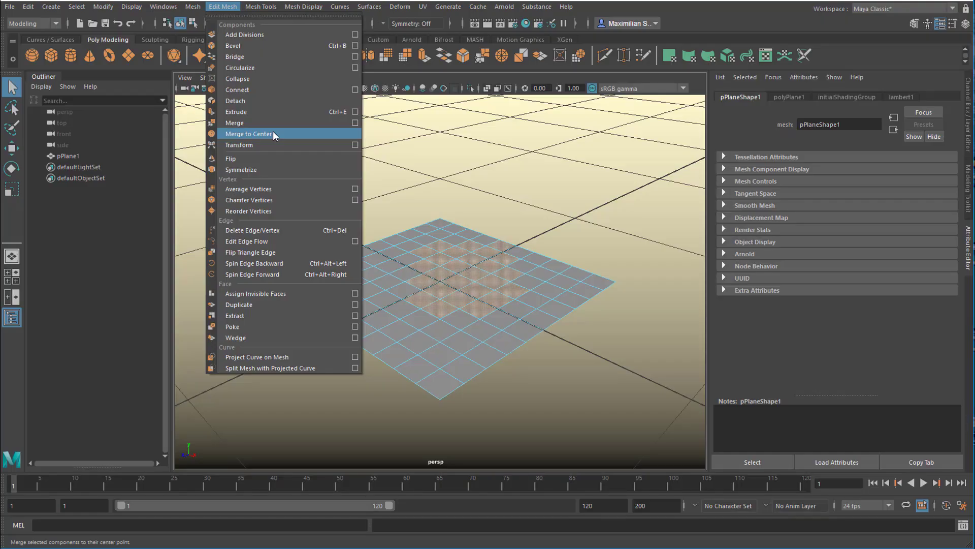
pyautogui.click(480, 243)
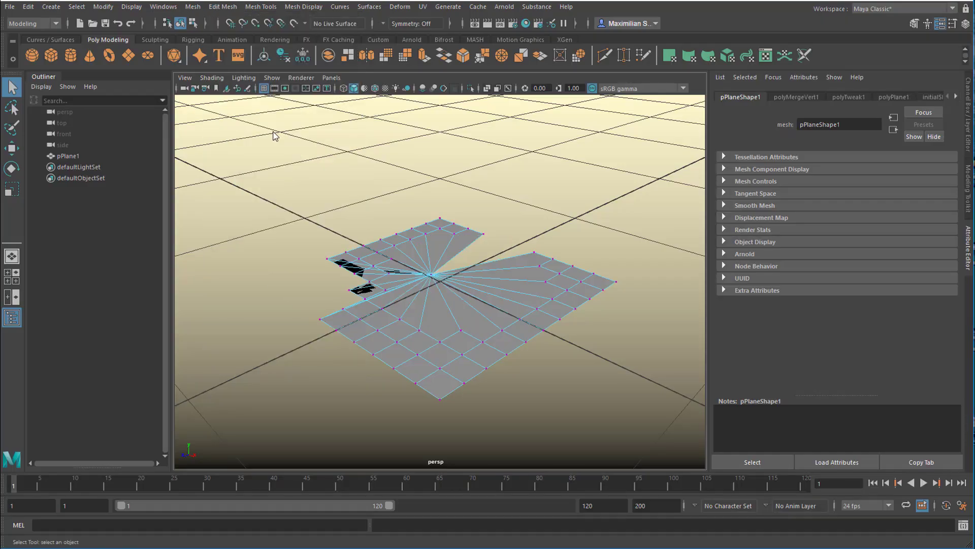
pyautogui.keyDown('alt'); pyautogui.moveTo(576, 451); pyautogui.dragTo(451, 340); pyautogui.keyUp('alt')
pyautogui.scroll(-4, 462, 337)
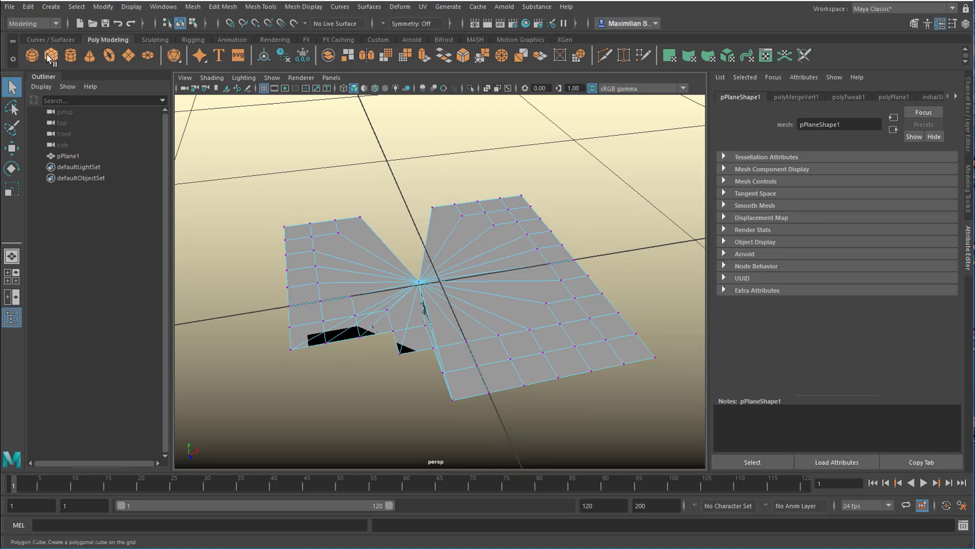
# Step: Start a new scene without saving the current one and create a polygon cube
pyautogui.click(9, 7)
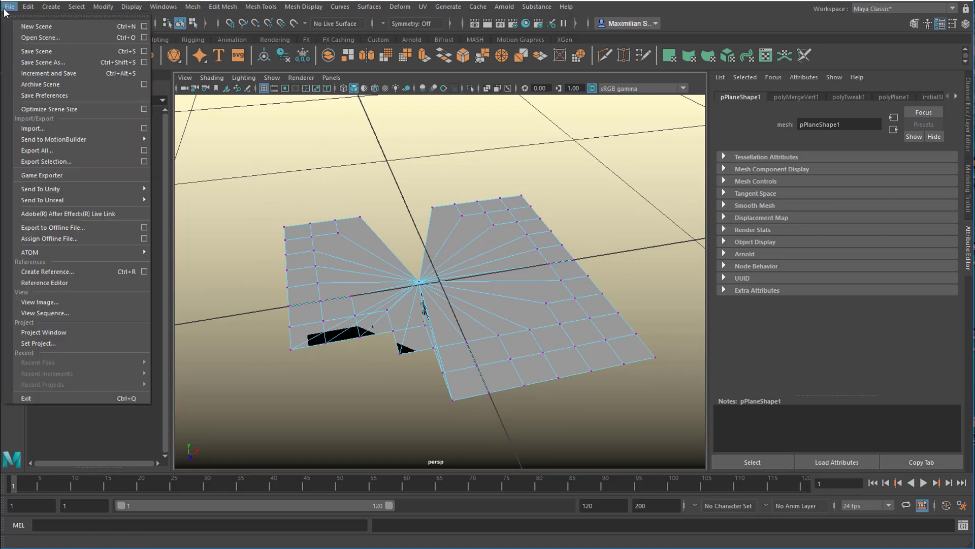
pyautogui.click(27, 30)
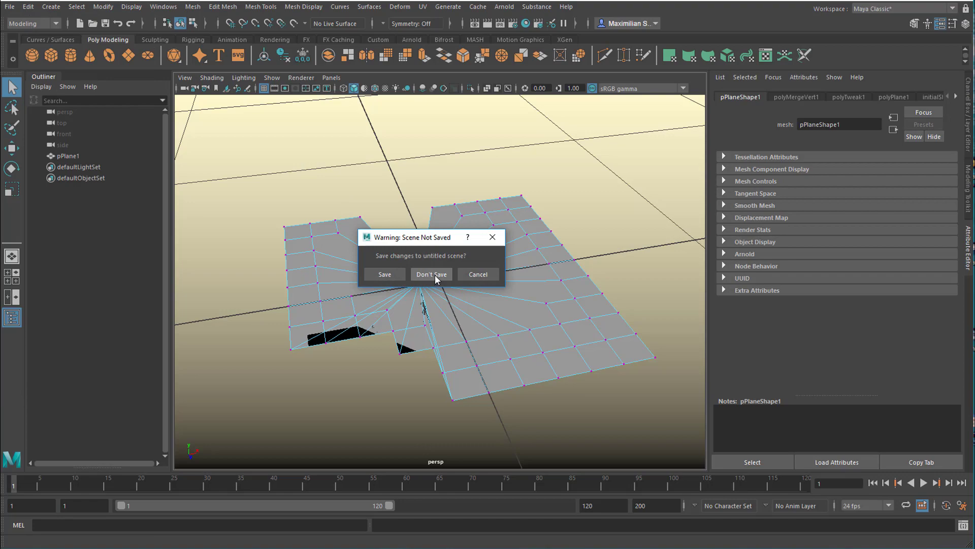
pyautogui.click(435, 277)
pyautogui.scroll(2, 397, 273)
pyautogui.scroll(1, 397, 273)
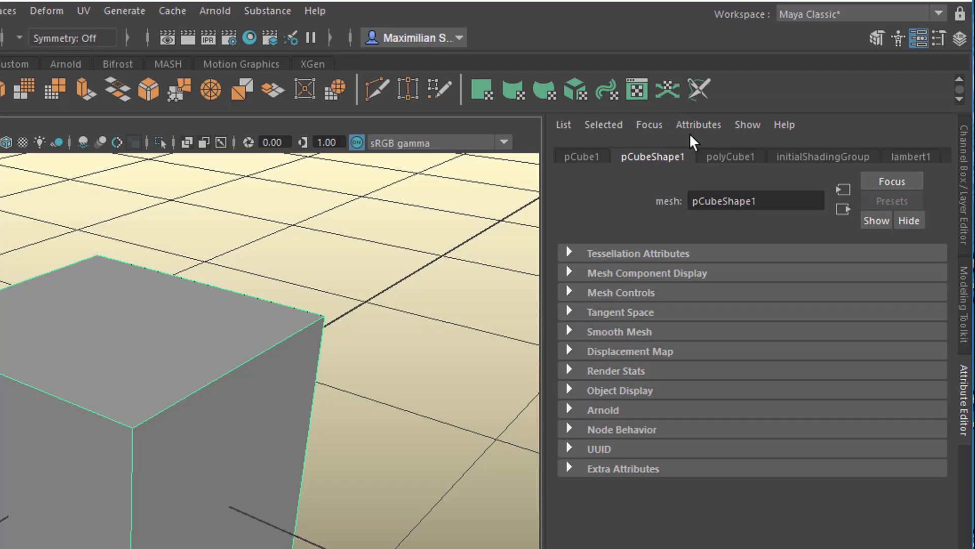
# Step: Set the cube's subdivisions to 10 in width, height and depth
pyautogui.click(728, 157)
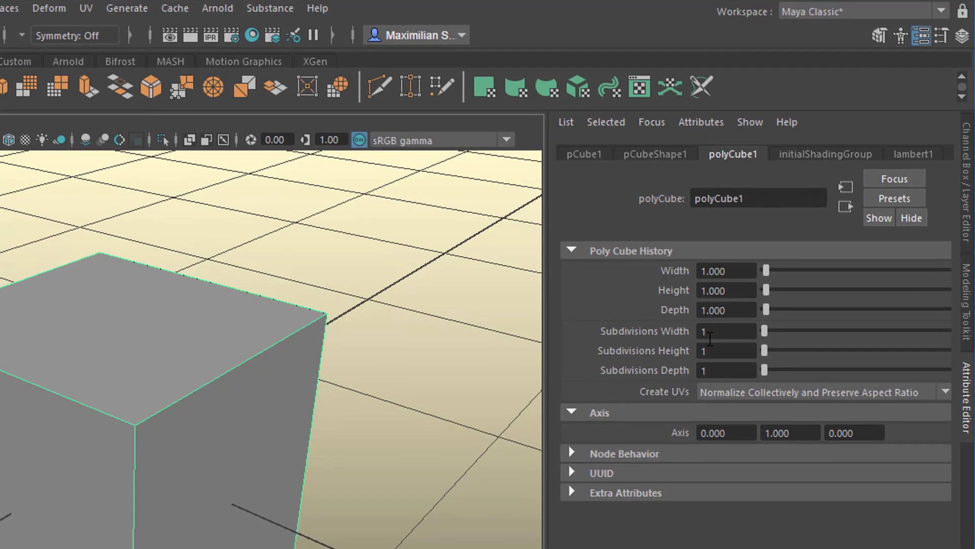
pyautogui.click(717, 328)
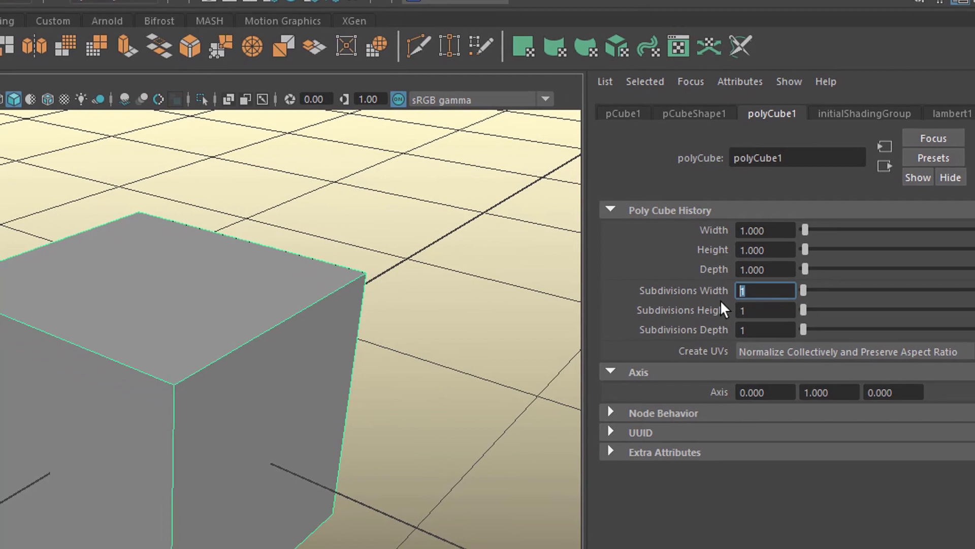
pyautogui.write('0')
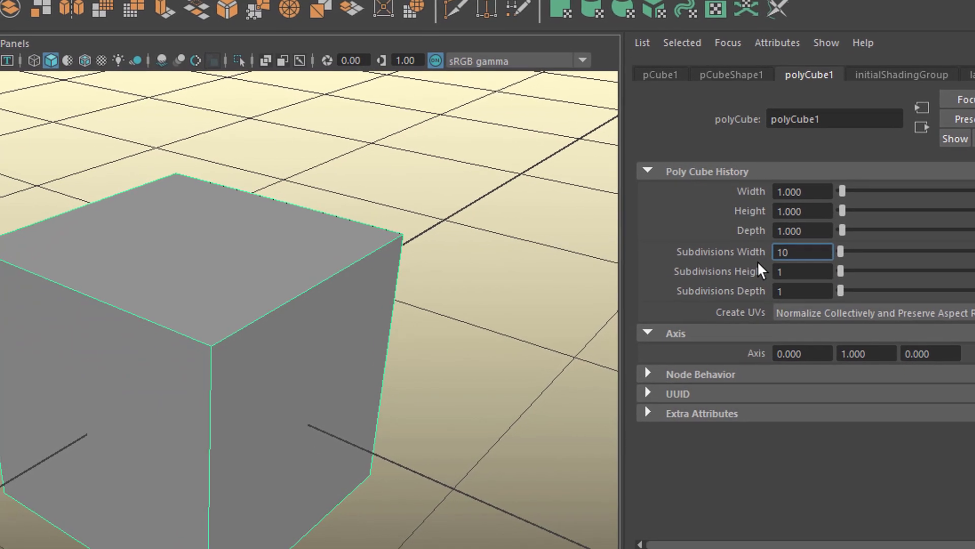
pyautogui.press('Tab')
pyautogui.write('10')
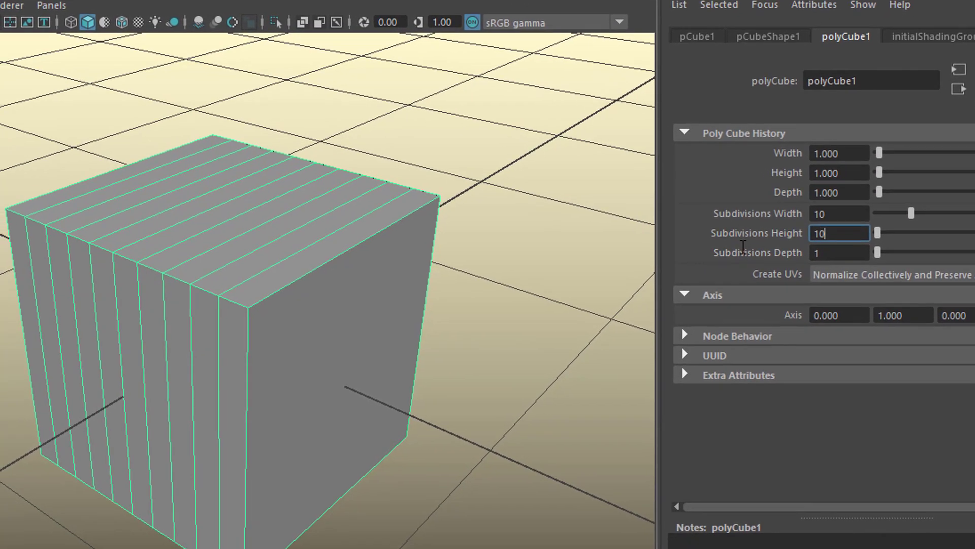
pyautogui.press('Tab')
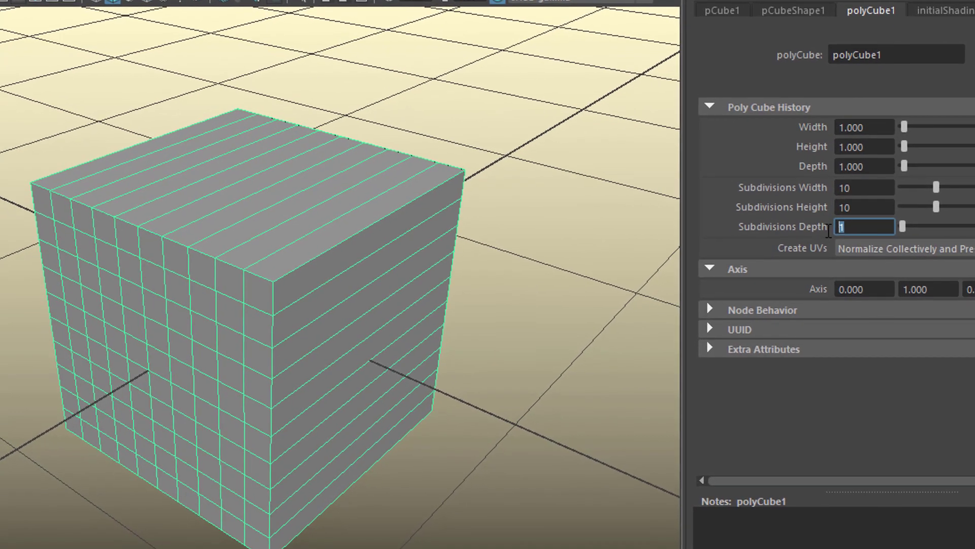
pyautogui.write('10')
pyautogui.press('Return')
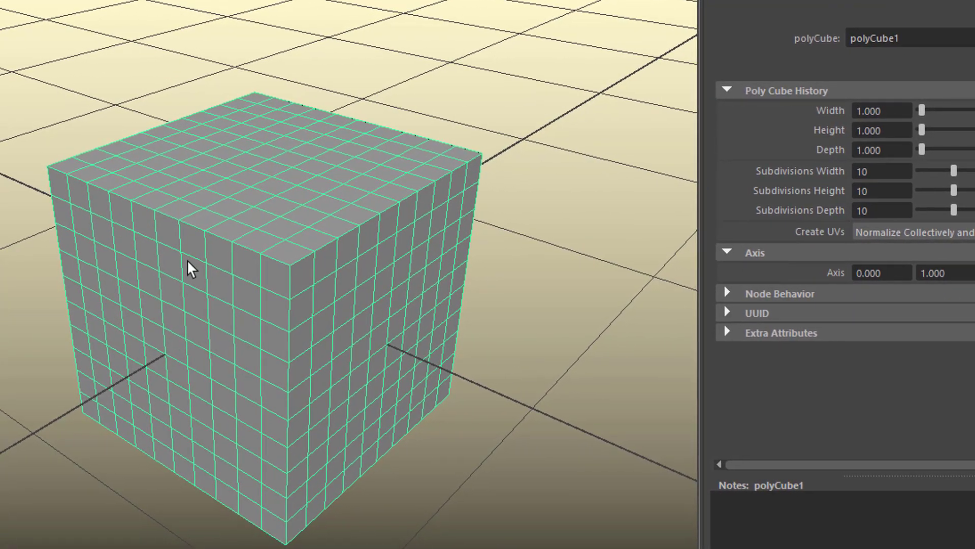
# Step: Switch the cube to vertex selection mode
pyautogui.rightClick(243, 198)
pyautogui.moveTo(273, 188); pyautogui.dragTo(220, 192, button='right')
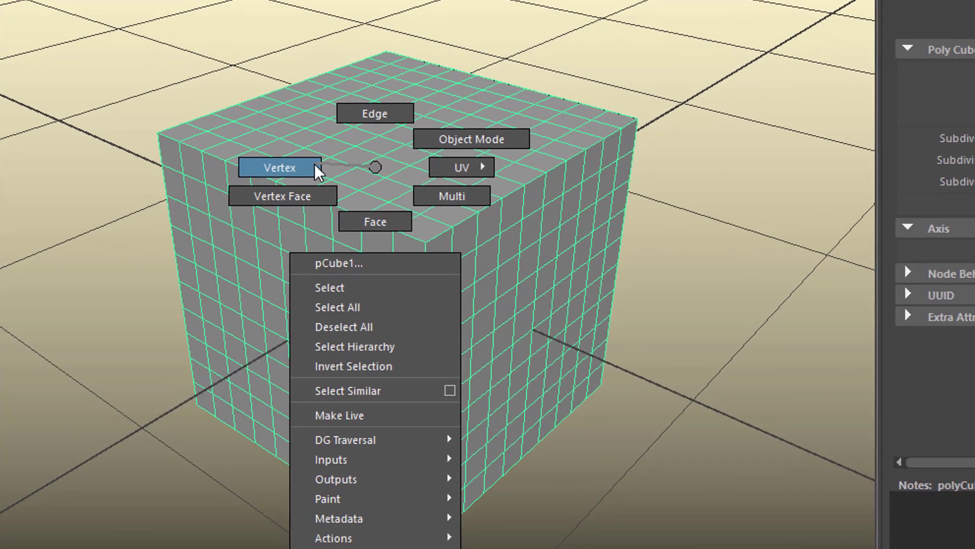
pyautogui.moveTo(316, 170); pyautogui.dragTo(317, 171, button='right')
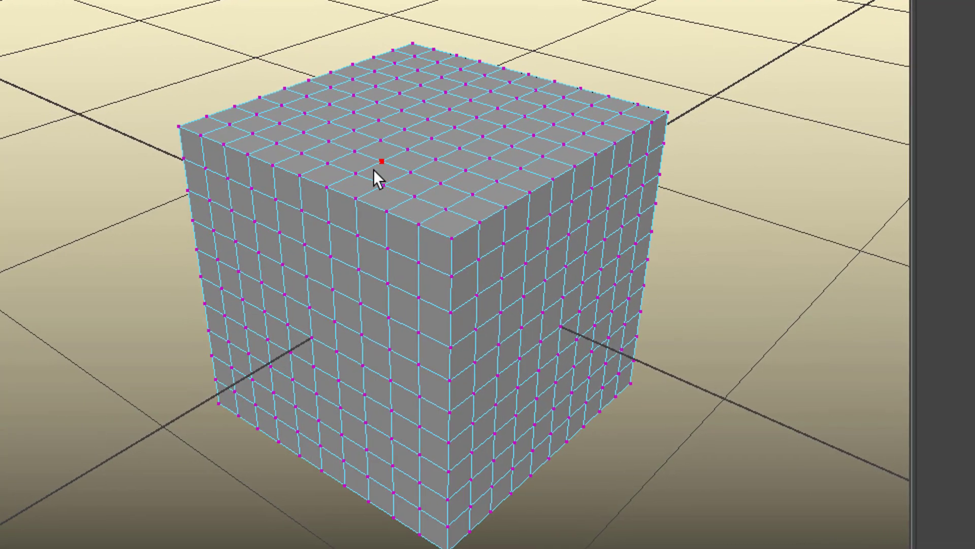
# Step: Select the inner 7-by-7 block of vertices on one side face of the cube and check it from other angles
pyautogui.keyDown('alt'); pyautogui.moveTo(424, 381); pyautogui.dragTo(441, 142); pyautogui.keyUp('alt')
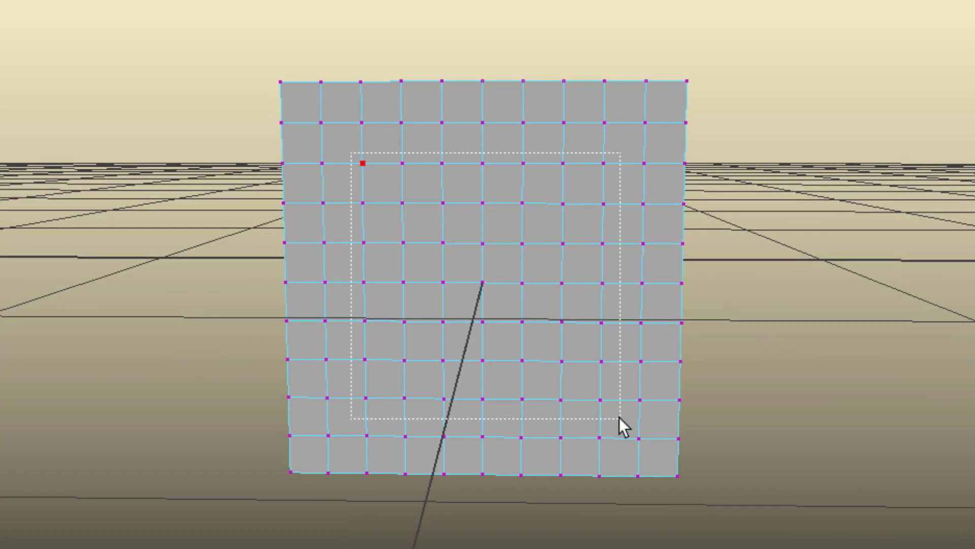
pyautogui.keyDown('alt'); pyautogui.moveTo(754, 359); pyautogui.dragTo(308, 381); pyautogui.keyUp('alt')
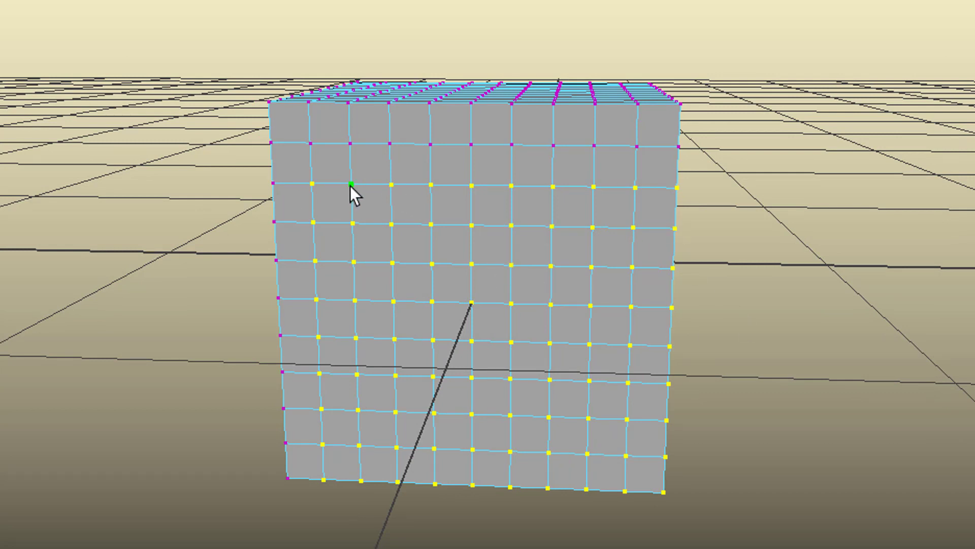
pyautogui.keyDown('alt'); pyautogui.moveTo(221, 368); pyautogui.dragTo(598, 385); pyautogui.keyUp('alt')
pyautogui.keyDown('alt'); pyautogui.moveTo(480, 88); pyautogui.dragTo(442, 227); pyautogui.keyUp('alt')
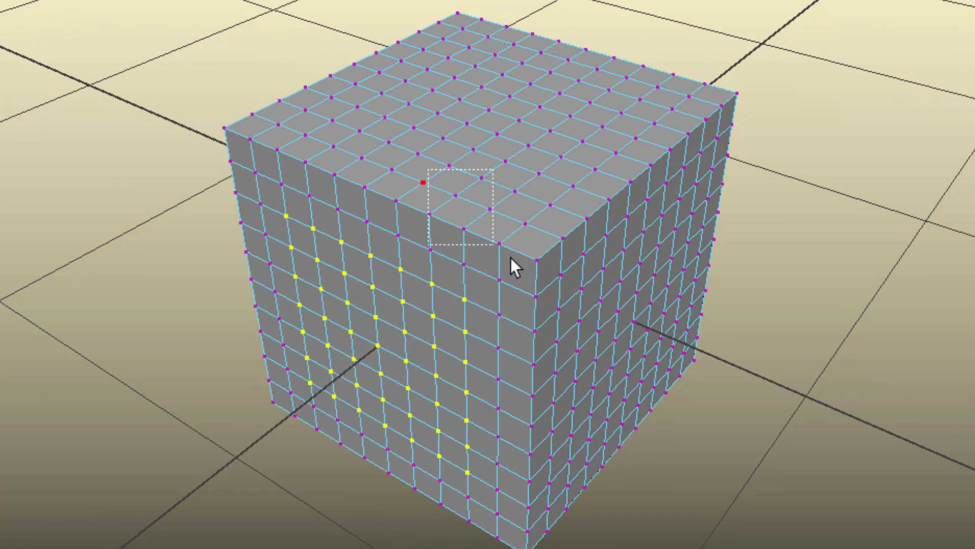
# Step: Select the group of vertices around the cube's upper front corner and inspect which faces it covers
pyautogui.moveTo(593, 319); pyautogui.dragTo(607, 324)
pyautogui.keyDown('alt'); pyautogui.moveTo(441, 229); pyautogui.dragTo(659, 398); pyautogui.keyUp('alt')
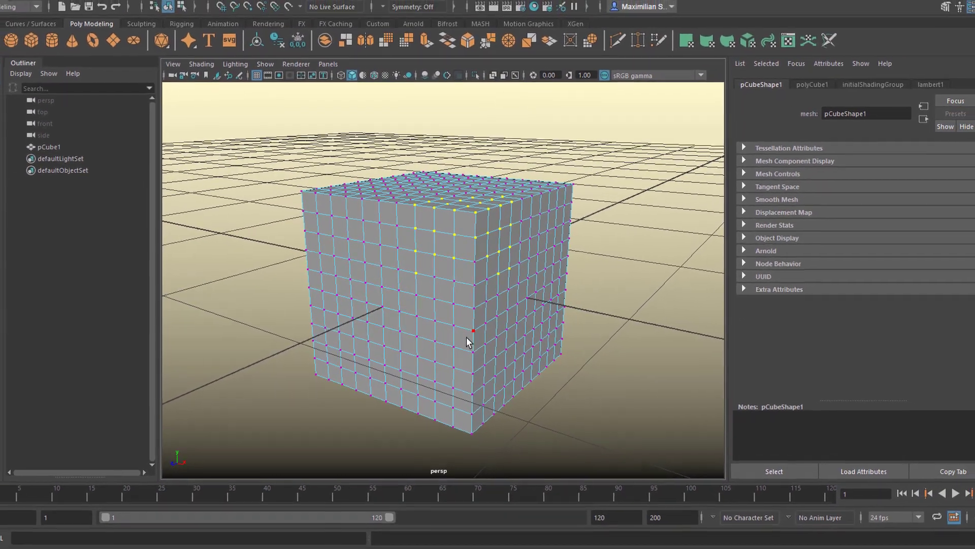
pyautogui.keyDown('alt'); pyautogui.moveTo(462, 338); pyautogui.dragTo(457, 338); pyautogui.keyUp('alt')
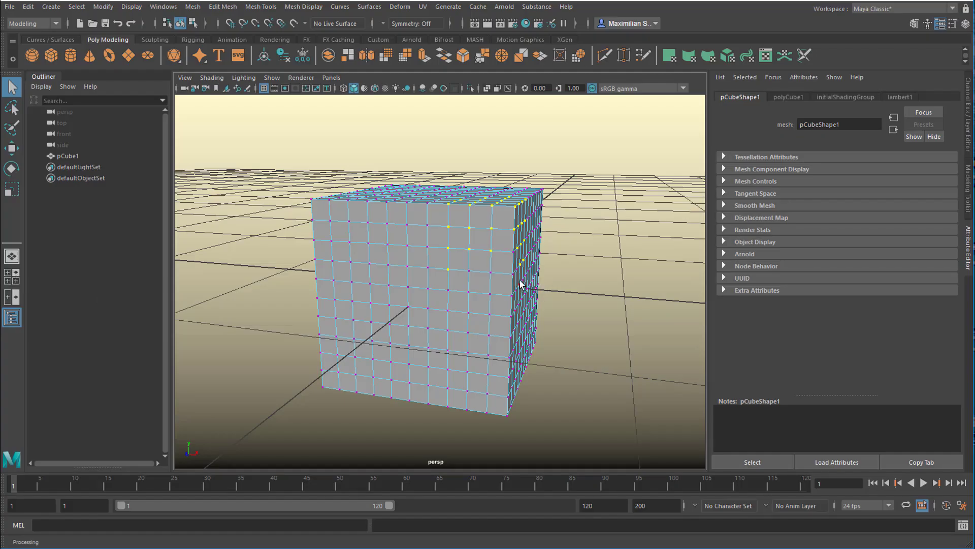
# Step: Show the four-view layout, select all of the cube's vertices, and frame them in the top, front and side views
pyautogui.press('space')
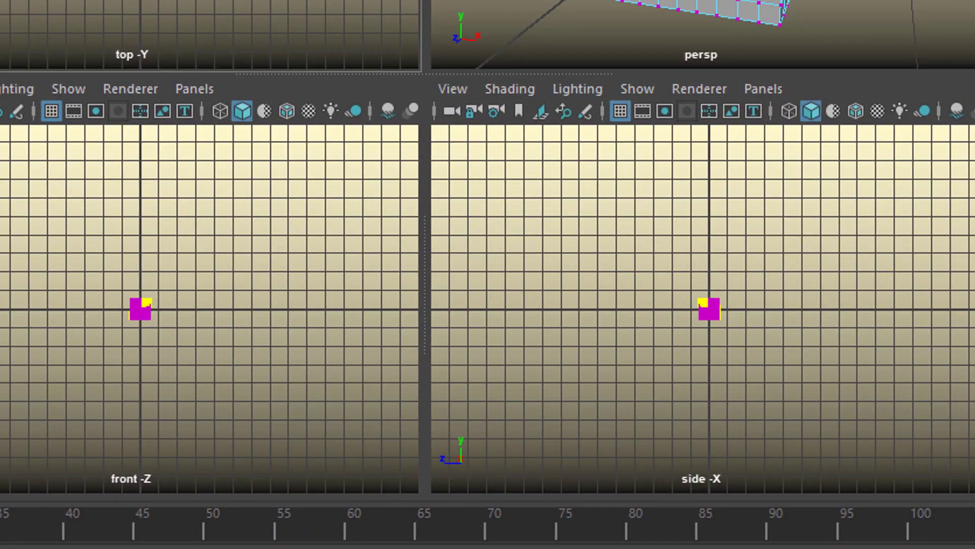
pyautogui.moveTo(284, 169); pyautogui.dragTo(329, 212)
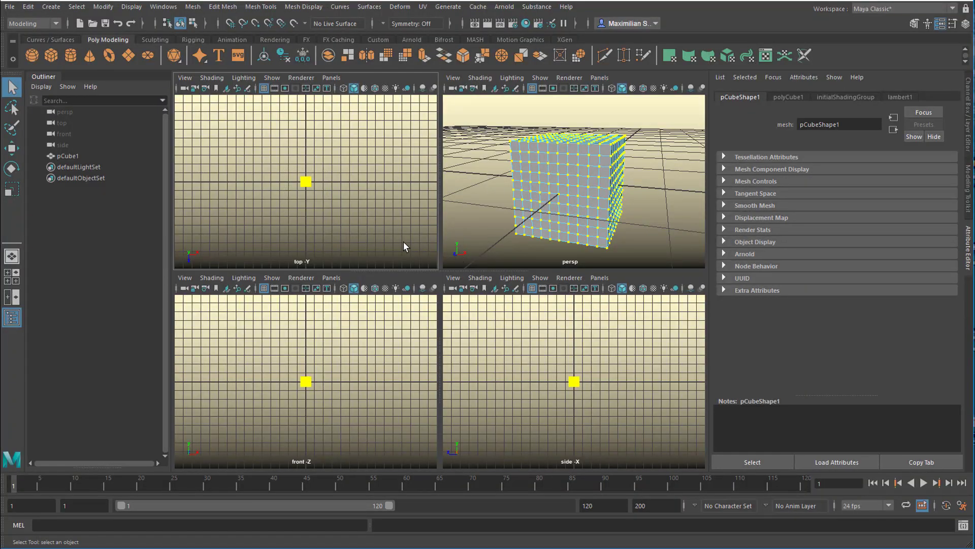
pyautogui.press('f')
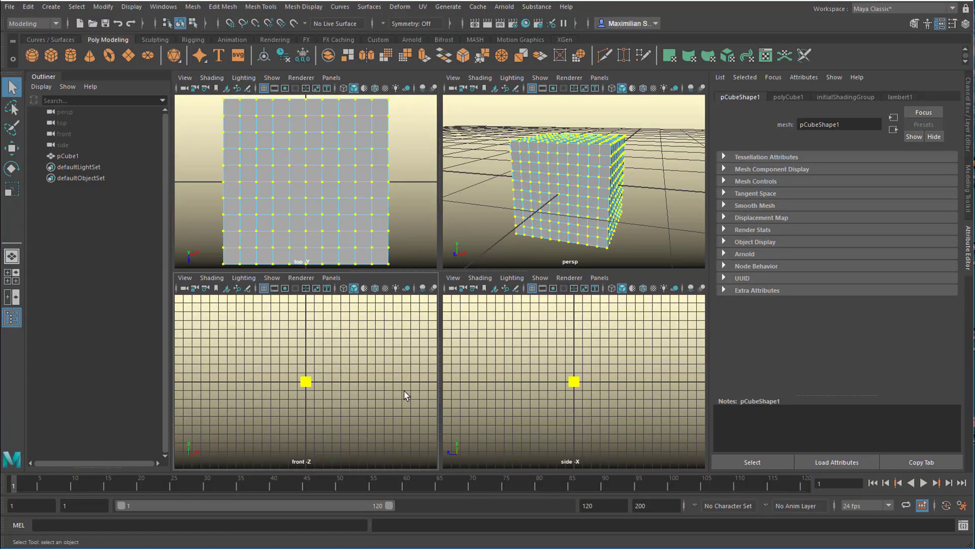
pyautogui.press('f')
pyautogui.press('f')
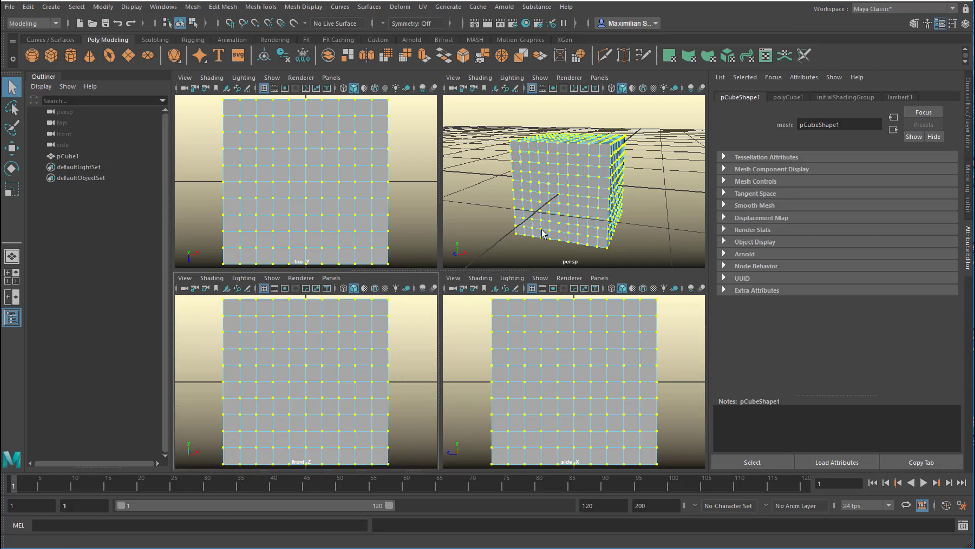
pyautogui.keyDown('alt'); pyautogui.moveTo(596, 182); pyautogui.dragTo(561, 199); pyautogui.keyUp('alt')
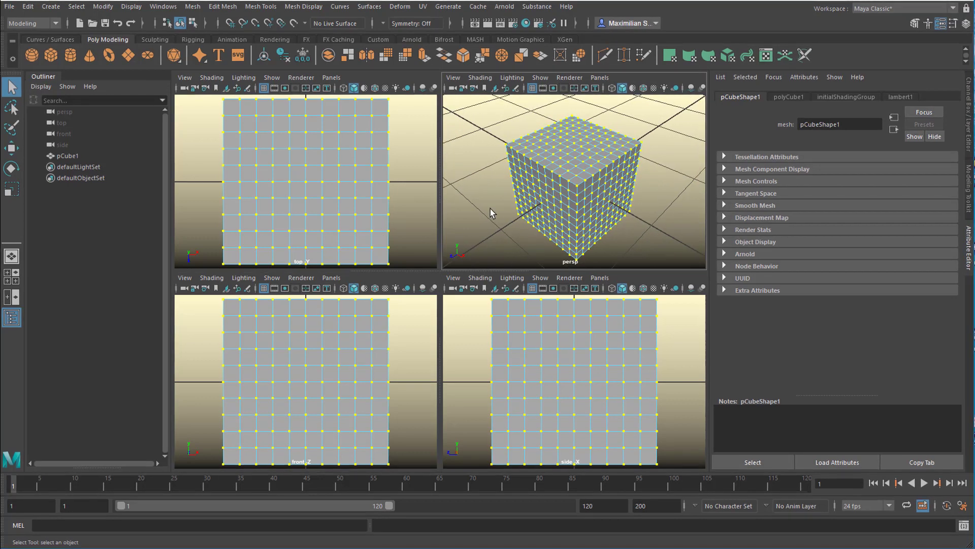
# Step: Select the inner block of vertices in the top view and inspect the cube's top and bottom faces in perspective
pyautogui.moveTo(262, 121); pyautogui.dragTo(360, 238)
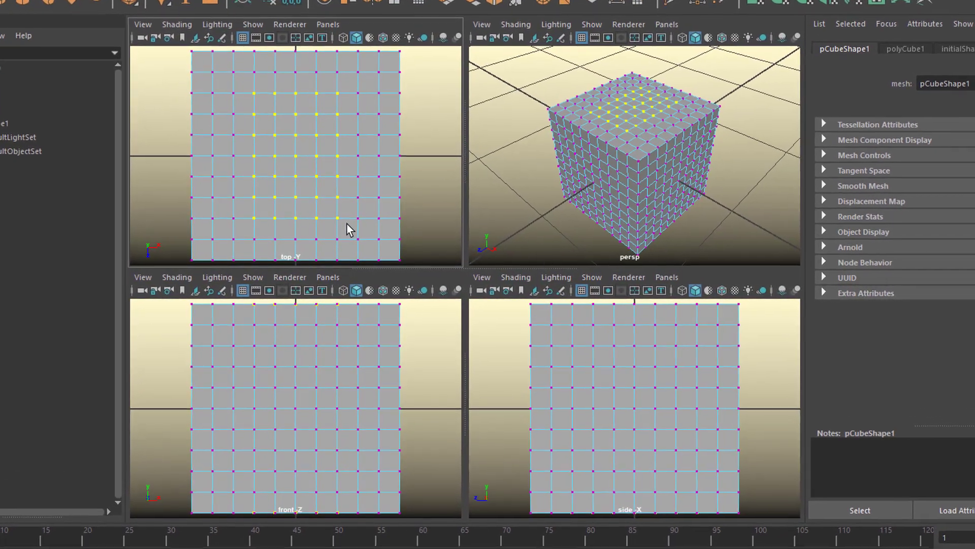
pyautogui.keyDown('alt'); pyautogui.moveTo(650, 214); pyautogui.dragTo(672, 220); pyautogui.keyUp('alt')
pyautogui.keyDown('alt'); pyautogui.moveTo(708, 217); pyautogui.dragTo(681, 114); pyautogui.keyUp('alt')
pyautogui.click(683, 184)
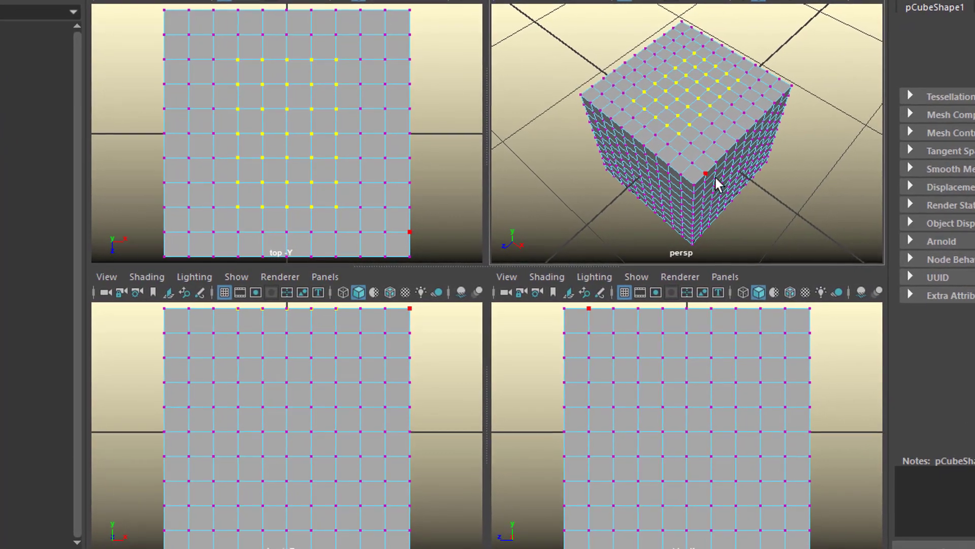
pyautogui.keyDown('alt'); pyautogui.moveTo(716, 184); pyautogui.dragTo(685, 59); pyautogui.keyUp('alt')
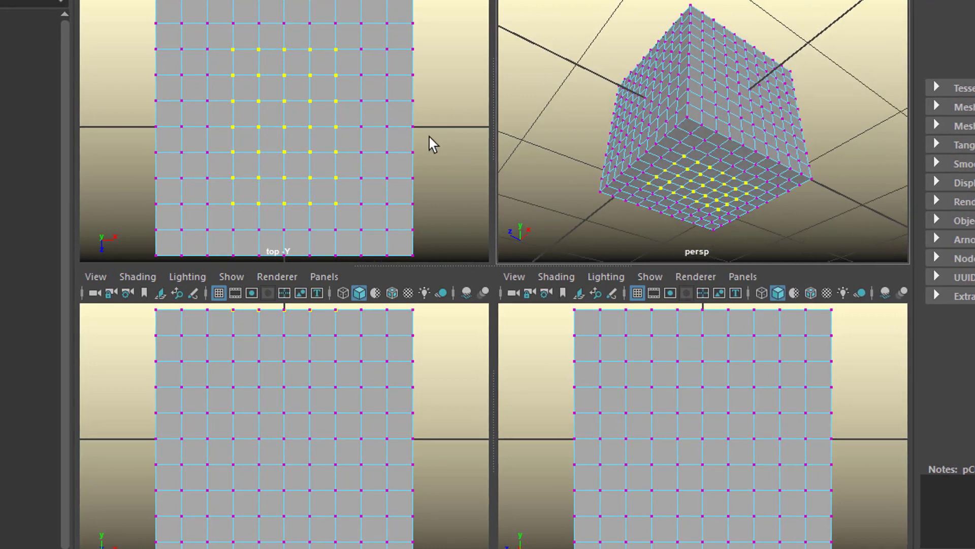
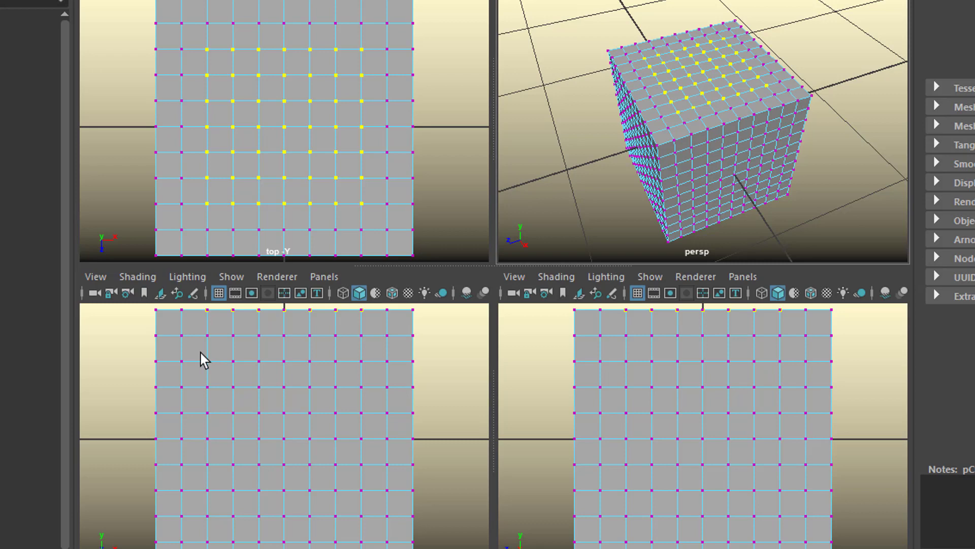
# Step: Add the inner 7-by-7 vertex blocks of the front and side views to the selection and check all faces in perspective
pyautogui.moveTo(201, 354); pyautogui.dragTo(369, 523)
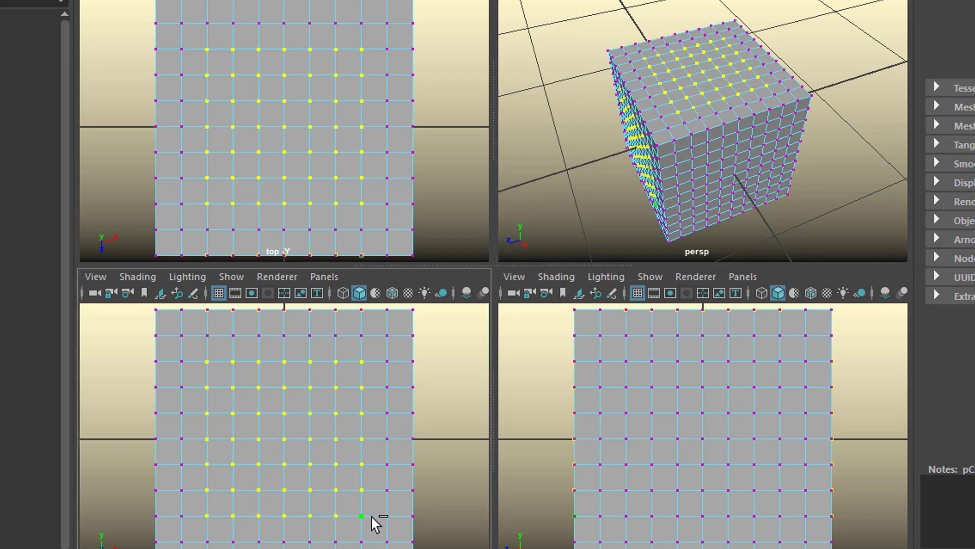
pyautogui.keyDown('alt'); pyautogui.moveTo(673, 150); pyautogui.dragTo(794, 132); pyautogui.keyUp('alt')
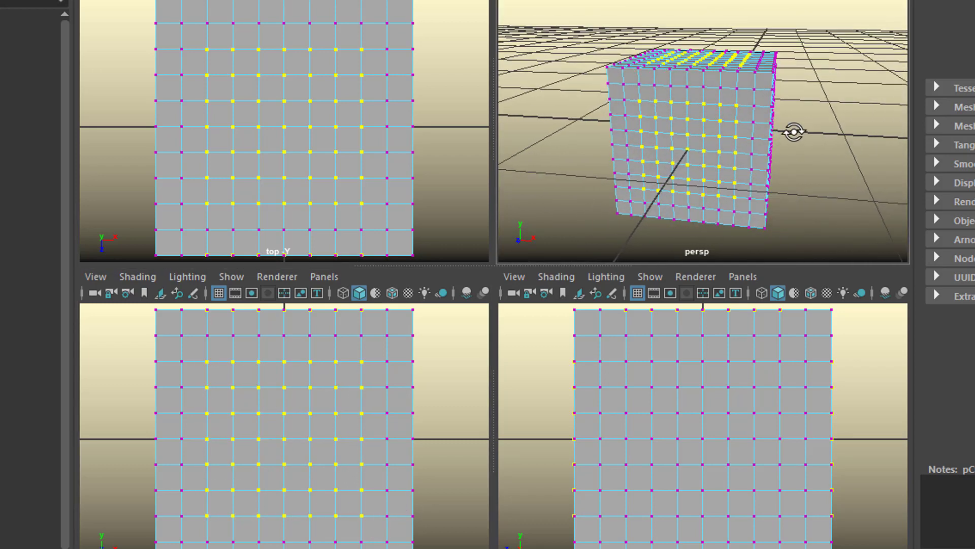
pyautogui.keyDown('alt'); pyautogui.moveTo(521, 134); pyautogui.dragTo(593, 141); pyautogui.keyUp('alt')
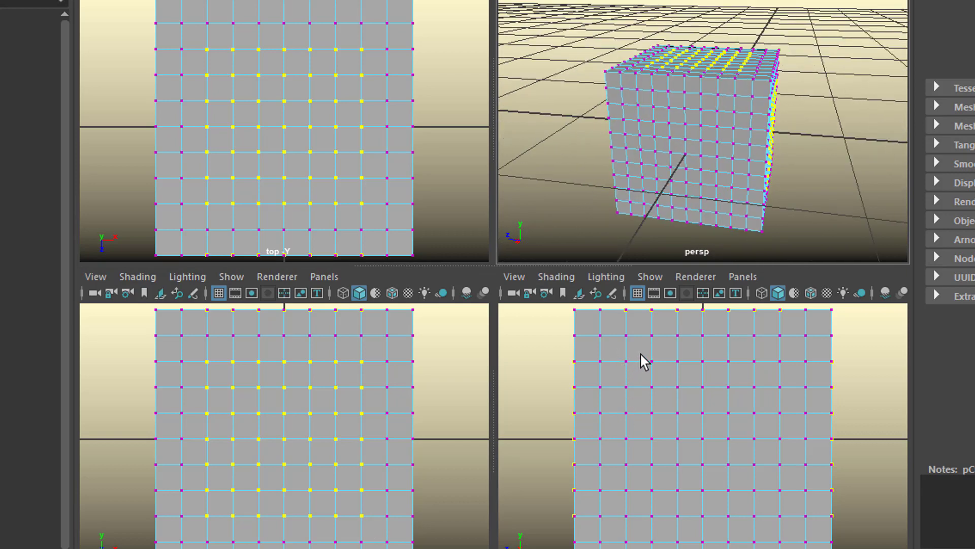
pyautogui.moveTo(620, 352); pyautogui.dragTo(784, 516)
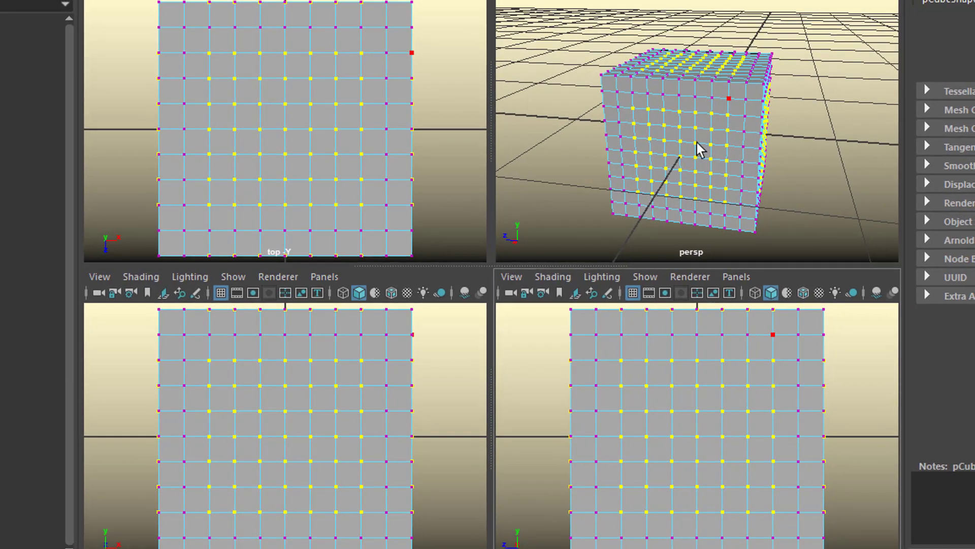
pyautogui.keyDown('alt'); pyautogui.moveTo(699, 150); pyautogui.dragTo(512, 170); pyautogui.keyUp('alt')
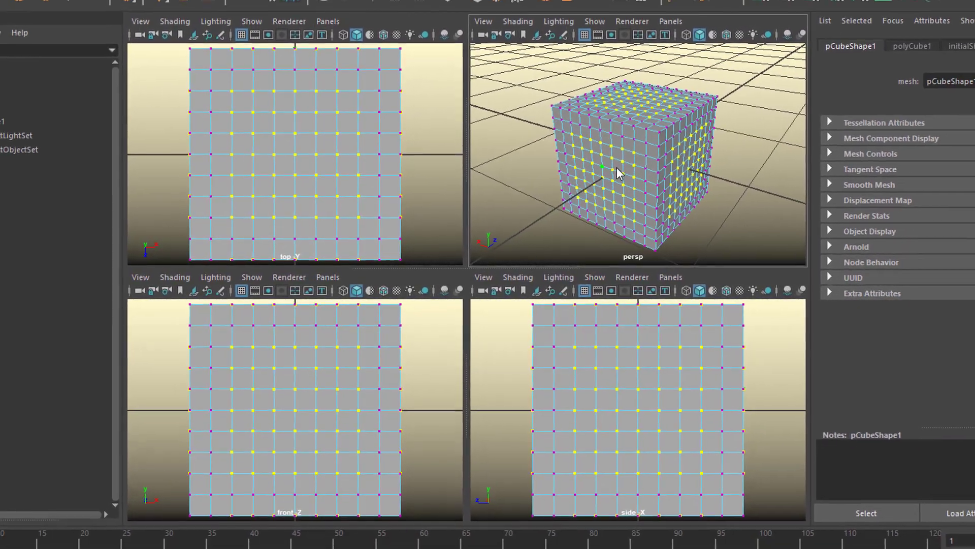
# Step: Merge the selected inner vertices to their center and inspect the resulting shape in the full perspective view
pyautogui.press('space')
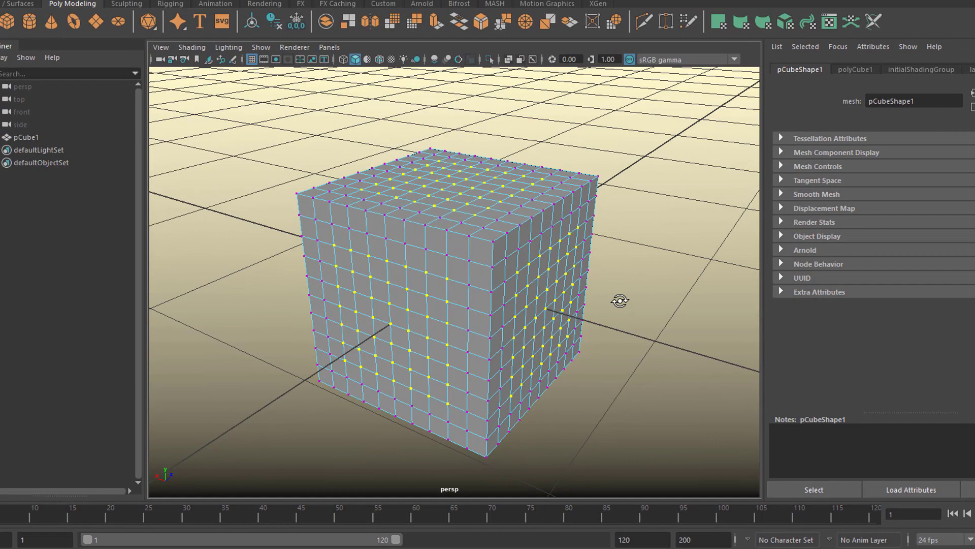
pyautogui.keyDown('alt'); pyautogui.moveTo(620, 301); pyautogui.dragTo(610, 219); pyautogui.keyUp('alt')
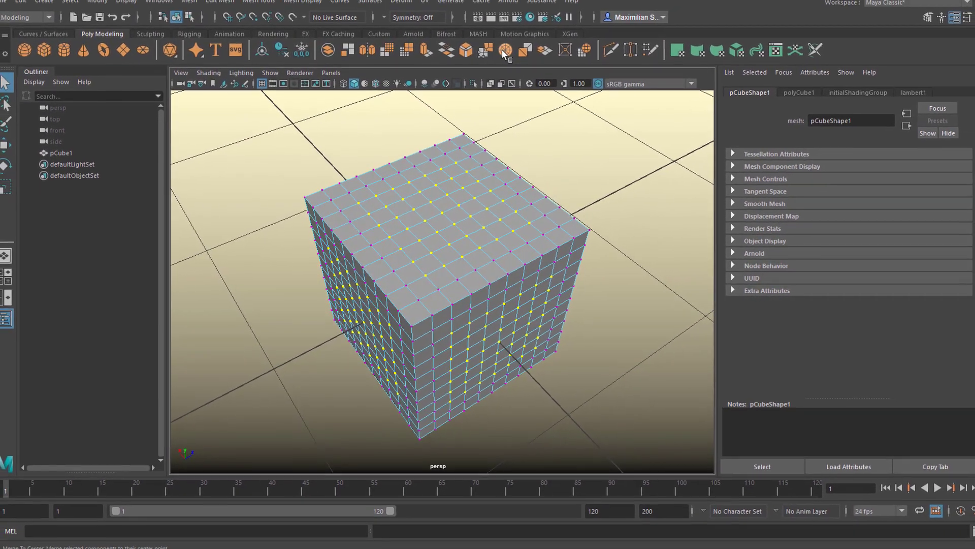
pyautogui.click(223, 6)
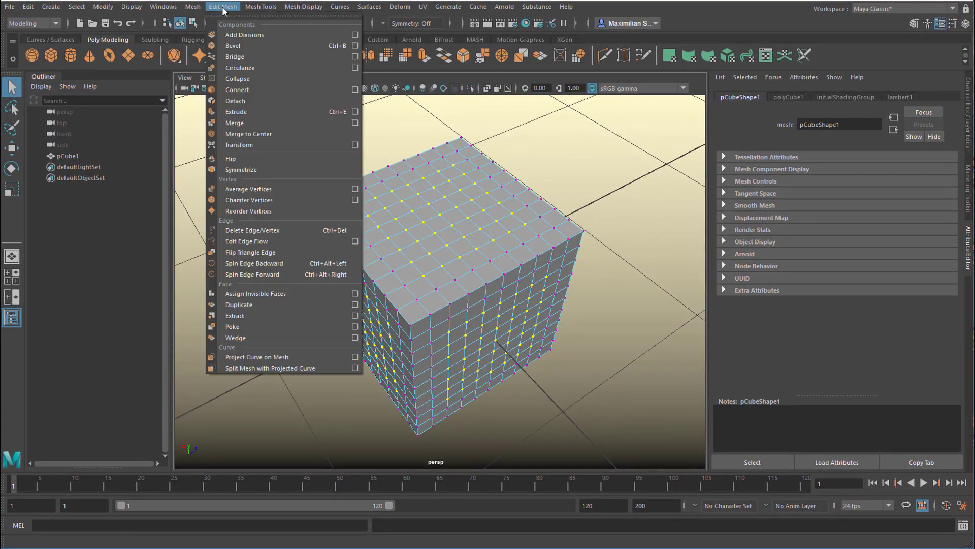
pyautogui.click(269, 135)
pyautogui.keyDown('alt'); pyautogui.moveTo(519, 355); pyautogui.dragTo(508, 337); pyautogui.keyUp('alt')
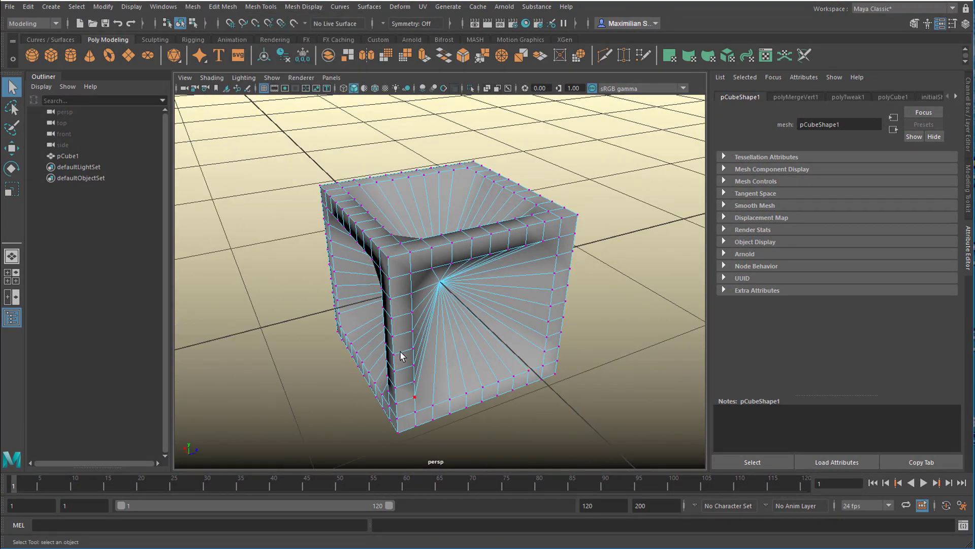
pyautogui.keyDown('alt'); pyautogui.moveTo(402, 356); pyautogui.dragTo(425, 305); pyautogui.keyUp('alt')
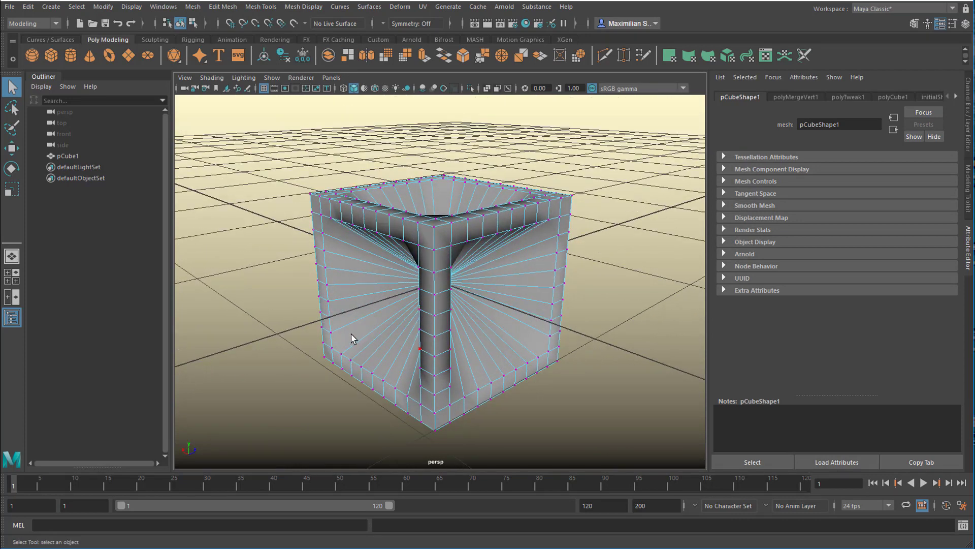
pyautogui.keyDown('alt'); pyautogui.moveTo(351, 334); pyautogui.dragTo(449, 351); pyautogui.keyUp('alt')
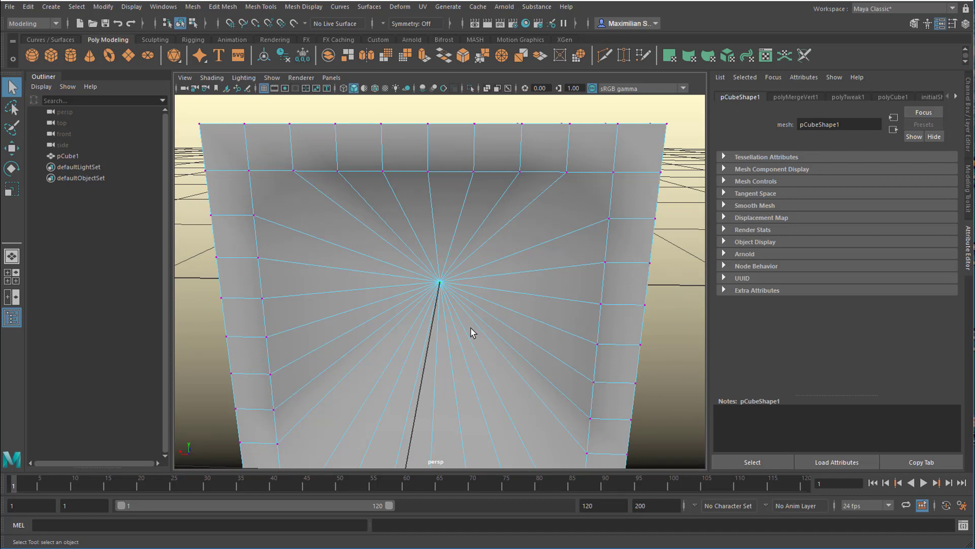
pyautogui.keyDown('alt'); pyautogui.moveTo(540, 364); pyautogui.dragTo(558, 355); pyautogui.keyUp('alt')
pyautogui.keyDown('alt'); pyautogui.moveTo(557, 355); pyautogui.dragTo(436, 377, button='right'); pyautogui.keyUp('alt')
pyautogui.keyDown('alt'); pyautogui.moveTo(436, 376); pyautogui.dragTo(376, 270); pyautogui.keyUp('alt')
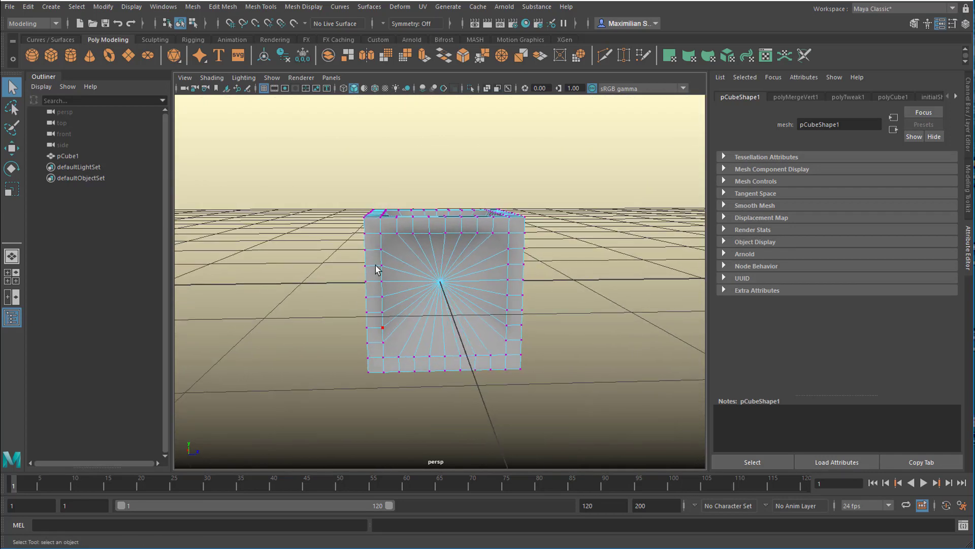
# Step: Switch the cube to face mode and delete the faces on both sides of its middle strip
pyautogui.rightClick(425, 227)
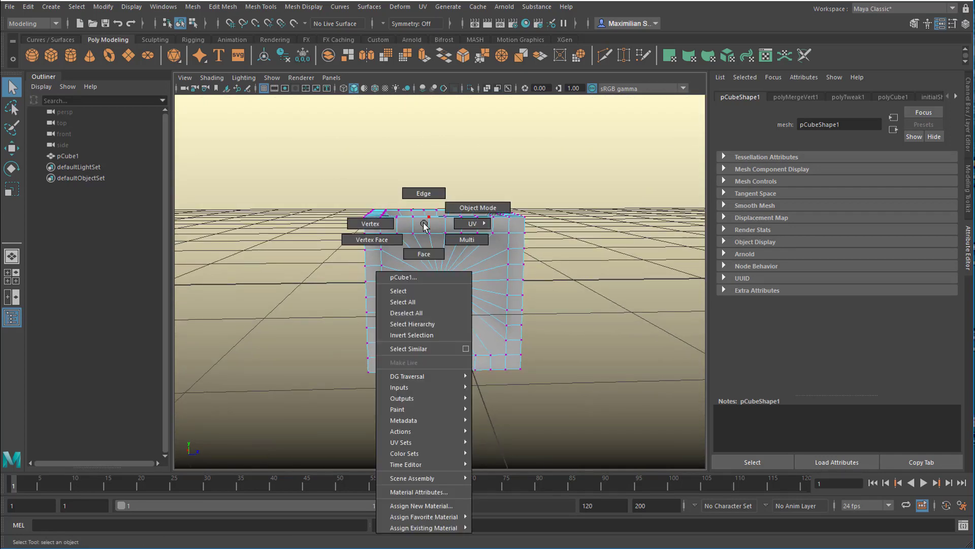
pyautogui.click(425, 252)
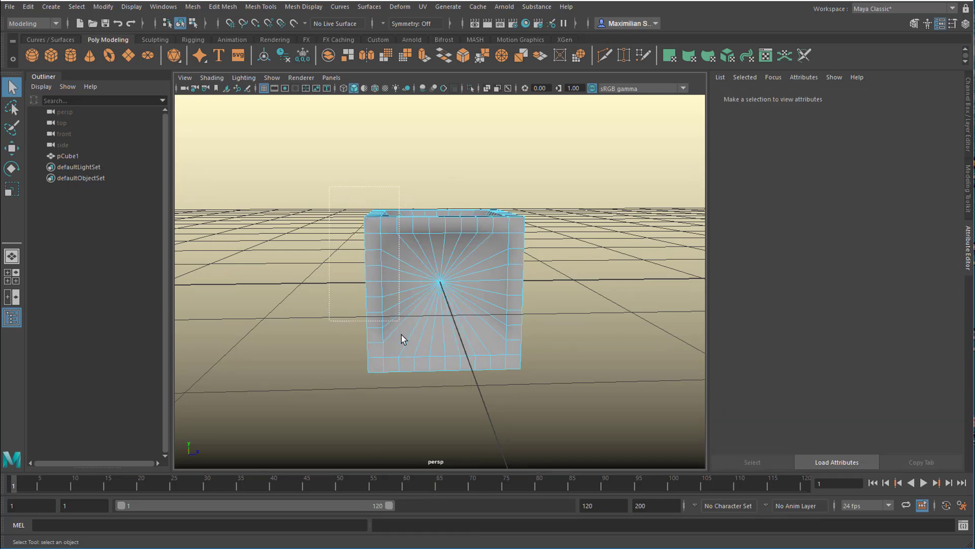
pyautogui.moveTo(416, 389); pyautogui.dragTo(417, 389)
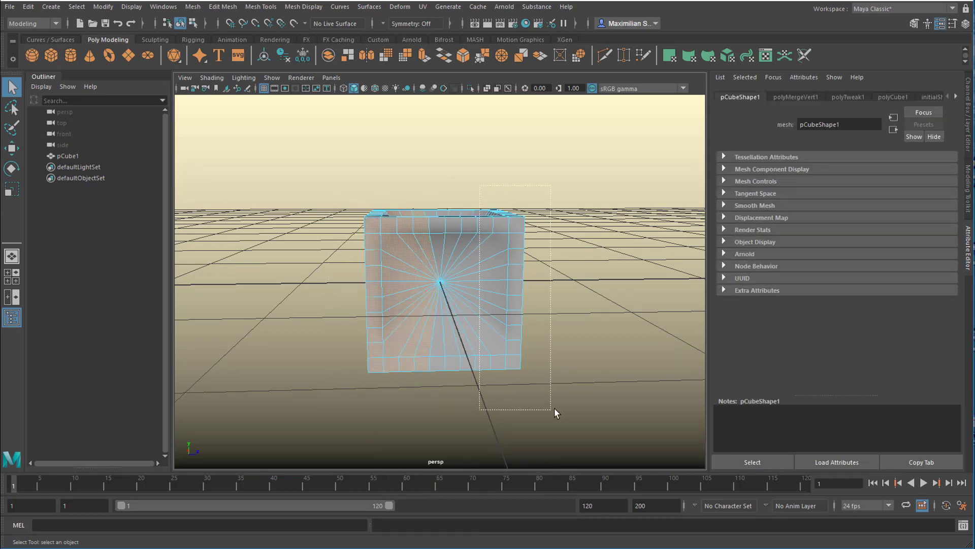
pyautogui.moveTo(556, 412); pyautogui.dragTo(447, 377)
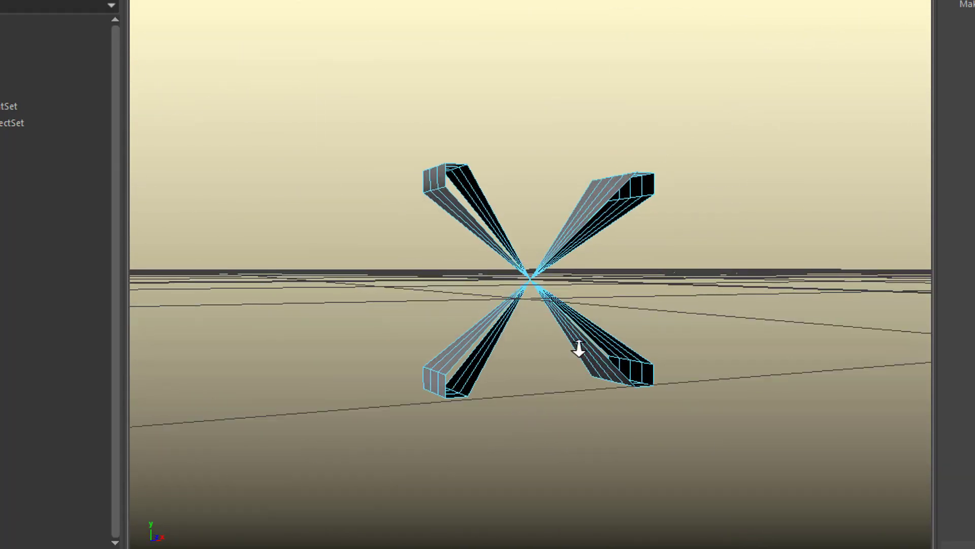
# Step: Inspect the shared center point of the remaining strips and undo the face deletion
pyautogui.keyDown('alt'); pyautogui.moveTo(580, 349); pyautogui.dragTo(784, 364, button='right'); pyautogui.keyUp('alt')
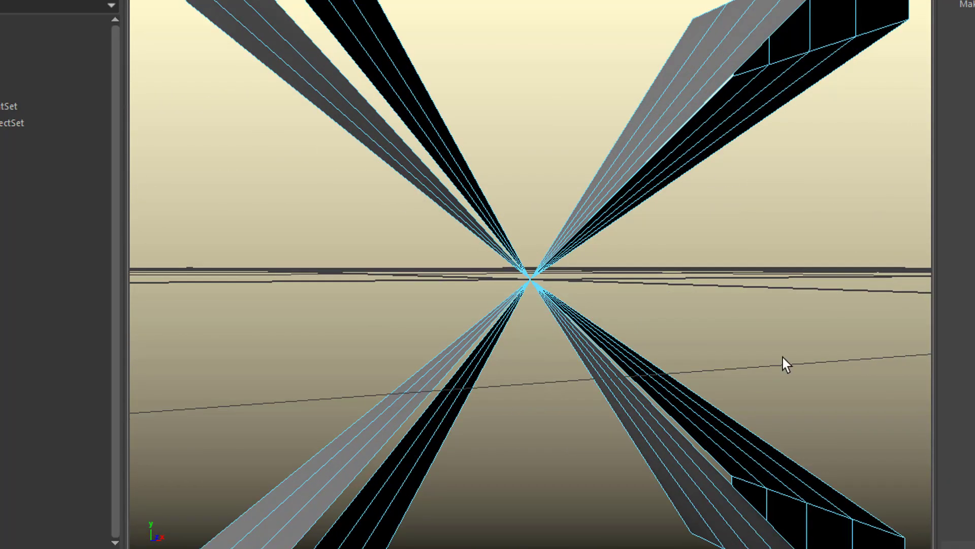
pyautogui.keyDown('alt'); pyautogui.moveTo(784, 364); pyautogui.dragTo(584, 342); pyautogui.keyUp('alt')
pyautogui.keyDown('alt'); pyautogui.moveTo(584, 342); pyautogui.dragTo(541, 297, button='right'); pyautogui.keyUp('alt')
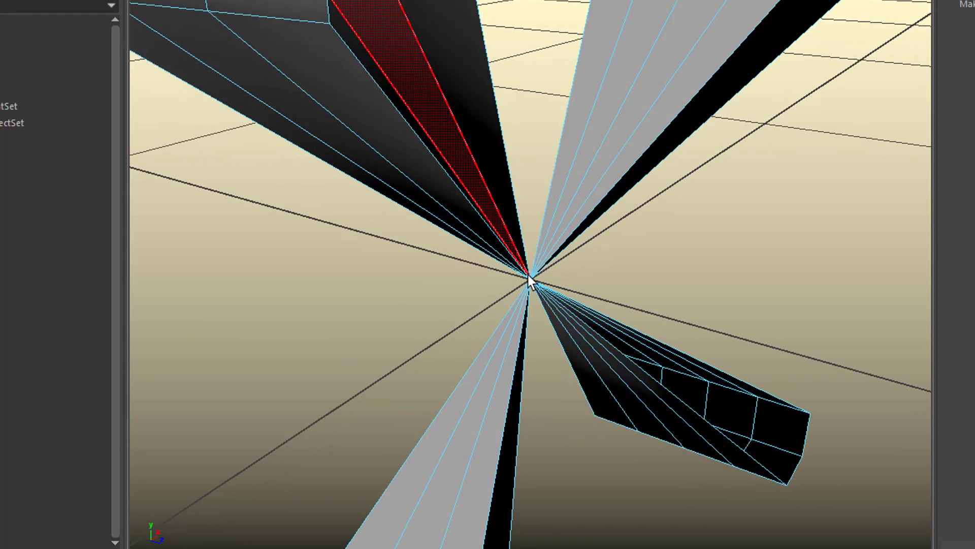
pyautogui.keyDown('alt'); pyautogui.moveTo(675, 350); pyautogui.dragTo(227, 423, button='right'); pyautogui.keyUp('alt')
pyautogui.hotkey('ctrl', 'z')
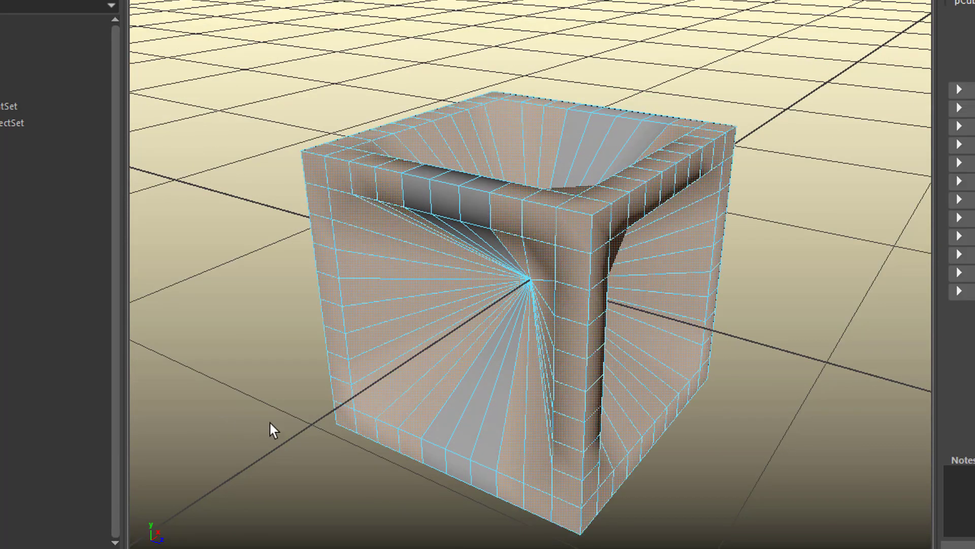
# Step: Return the cube to object mode and view it as a whole
pyautogui.keyDown('alt'); pyautogui.moveTo(477, 459); pyautogui.dragTo(510, 451); pyautogui.keyUp('alt')
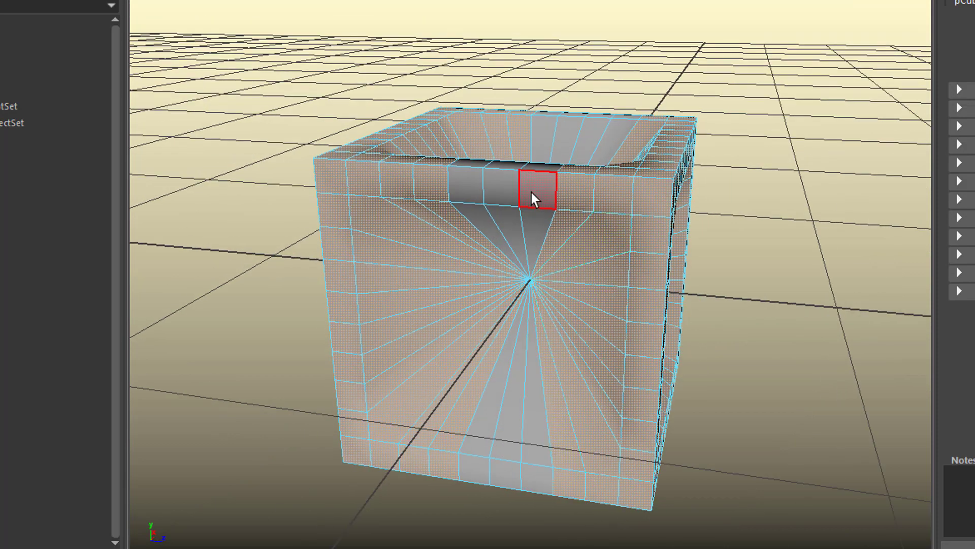
pyautogui.moveTo(532, 194); pyautogui.dragTo(578, 168, button='right')
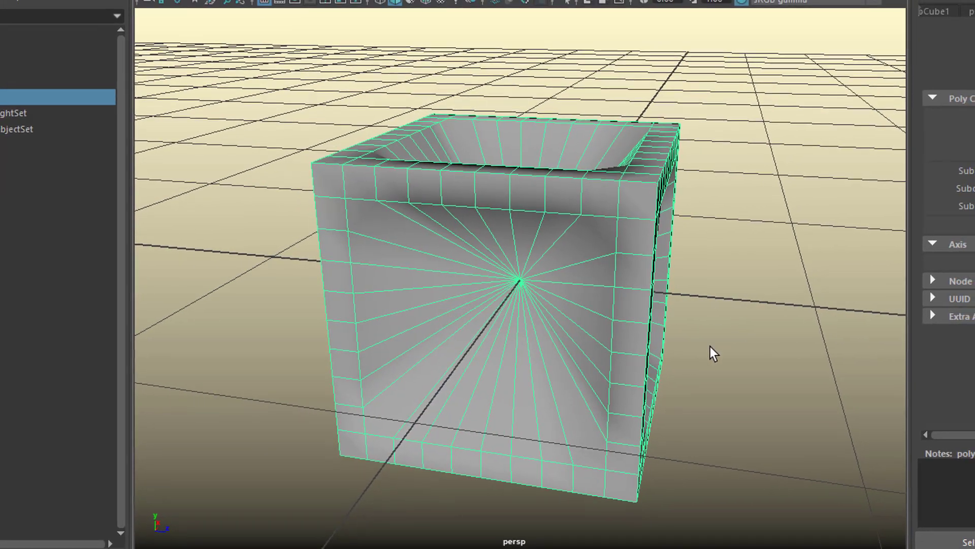
pyautogui.keyDown('alt'); pyautogui.moveTo(731, 346); pyautogui.dragTo(717, 366); pyautogui.keyUp('alt')
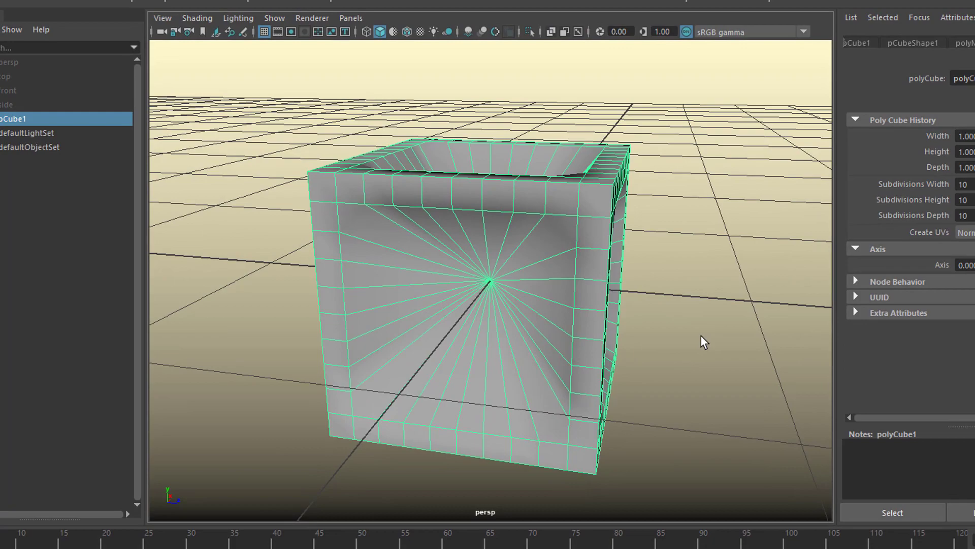
pyautogui.scroll(-3, 704, 341)
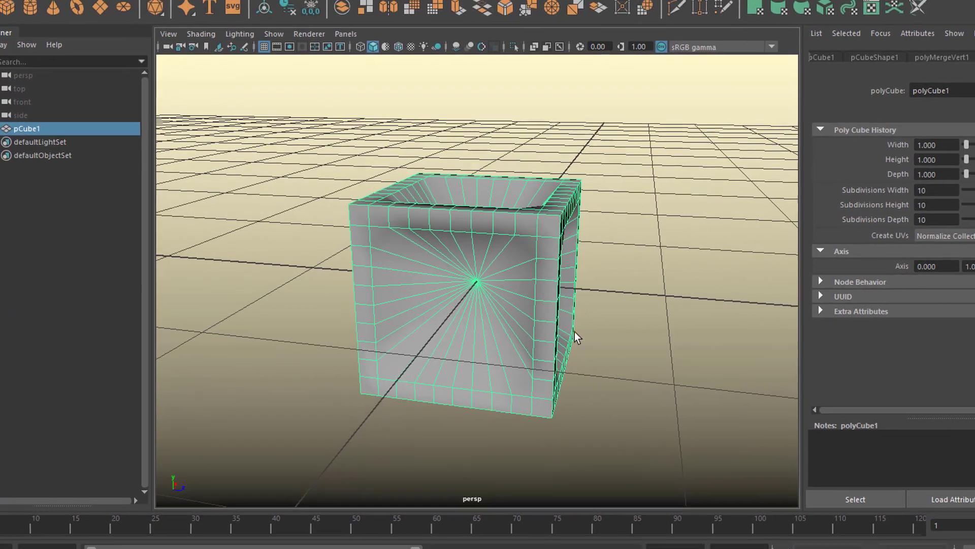
# Step: Assign a new aiStandardSurface material to the cube and set its base color to red
pyautogui.moveTo(551, 215); pyautogui.dragTo(561, 504, button='right')
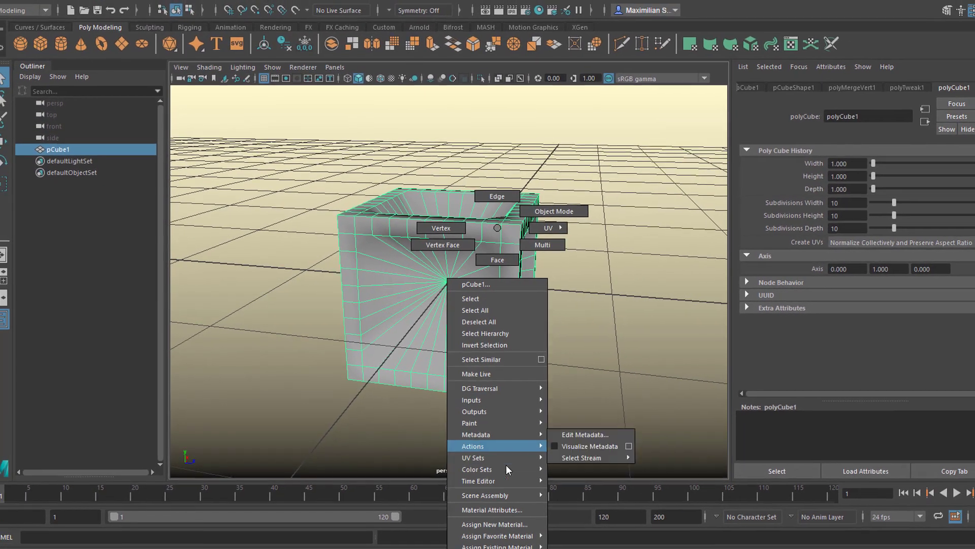
pyautogui.moveTo(506, 465); pyautogui.dragTo(495, 524, button='right')
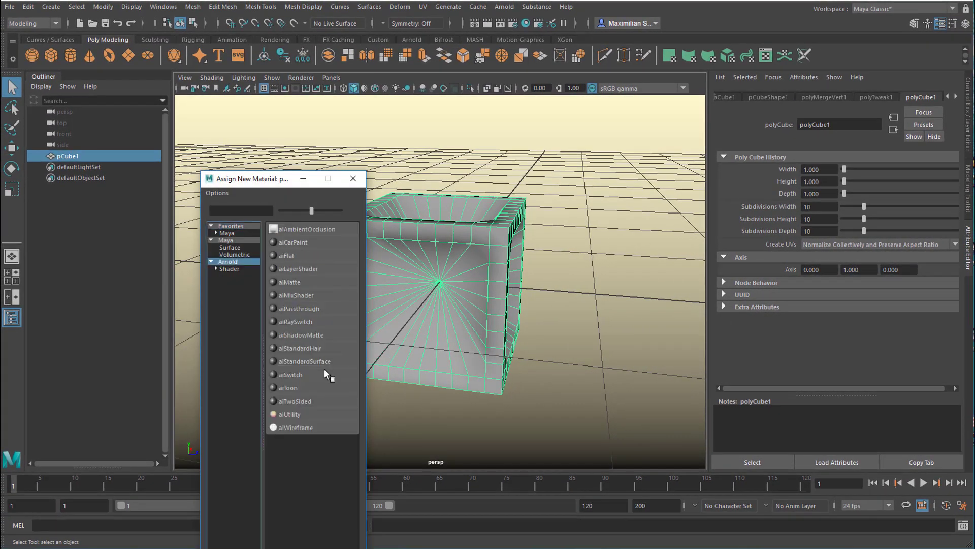
pyautogui.click(311, 362)
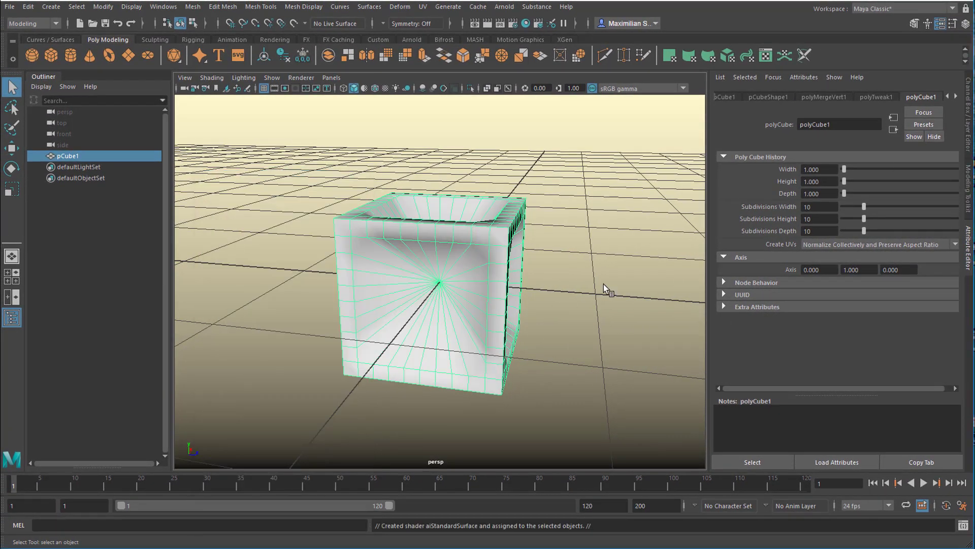
pyautogui.moveTo(899, 259); pyautogui.dragTo(909, 237)
pyautogui.keyDown('alt'); pyautogui.moveTo(488, 304); pyautogui.dragTo(505, 338); pyautogui.keyUp('alt')
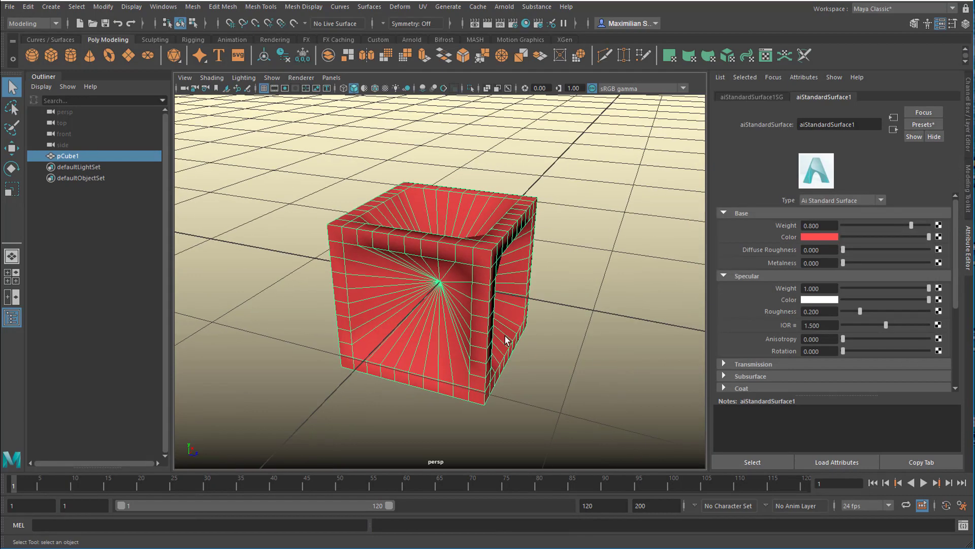
pyautogui.scroll(-3, 294, 261)
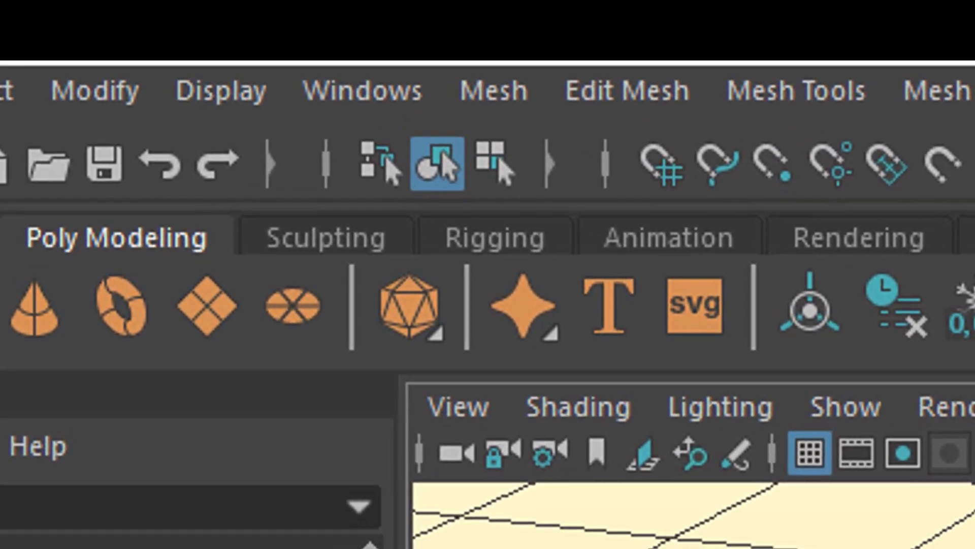
pyautogui.click(472, 91)
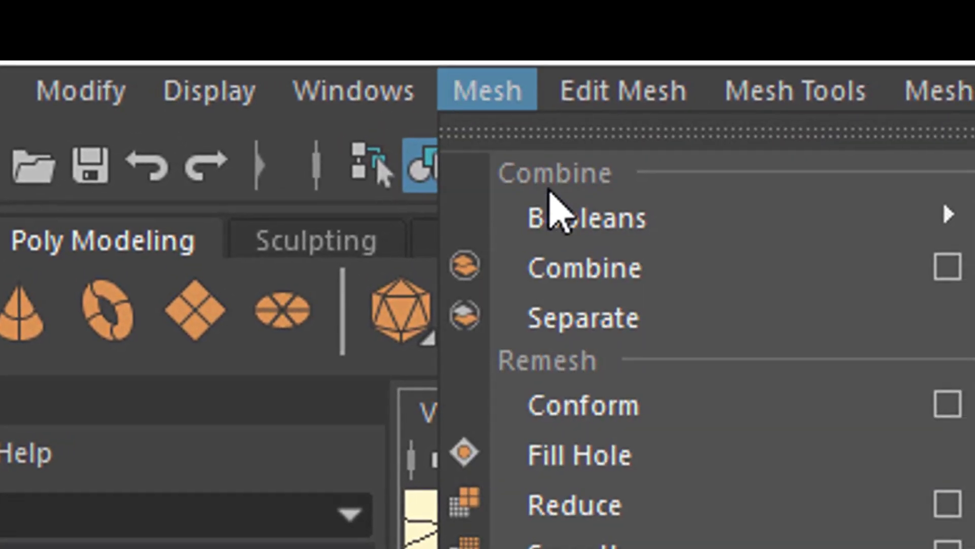
pyautogui.moveTo(568, 203)
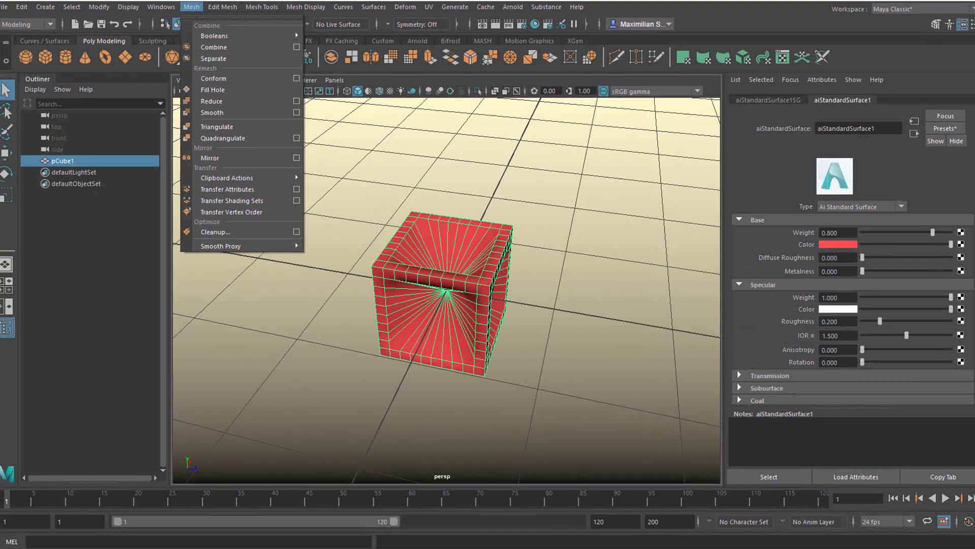
pyautogui.click(45, 57)
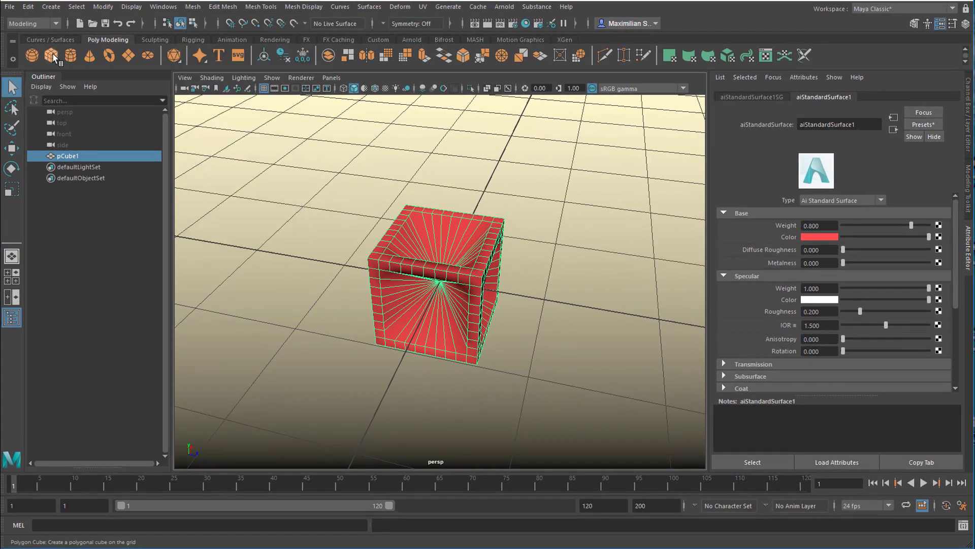
# Step: Create a new polygon cube and scale it down uniformly so it fits inside the center of the red cube
pyautogui.moveTo(586, 364)
pyautogui.keyDown('alt'); pyautogui.mouseDown()
pyautogui.moveTo(593, 342)
pyautogui.moveTo(601, 349)
pyautogui.moveTo(570, 355)
pyautogui.mouseUp(); pyautogui.keyUp('alt')
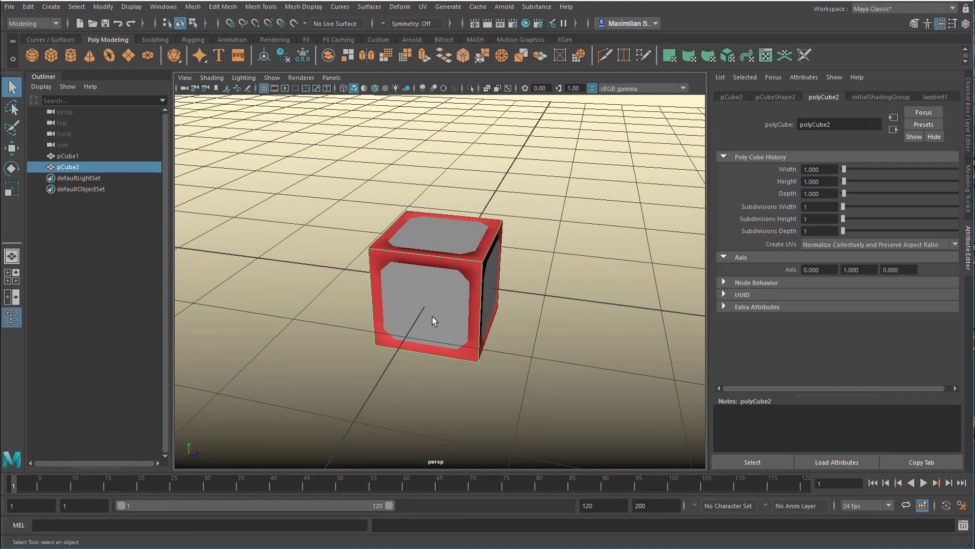
pyautogui.press('r')
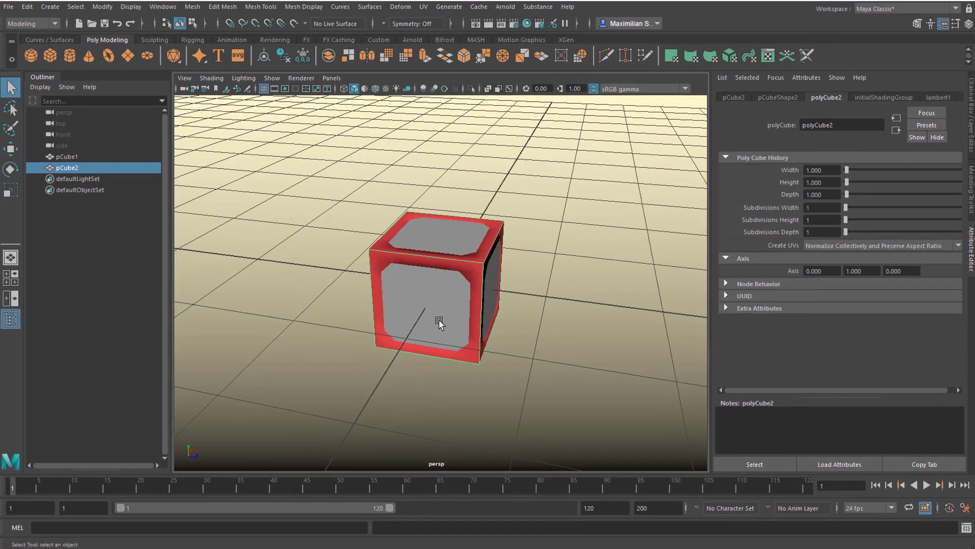
pyautogui.press('3')
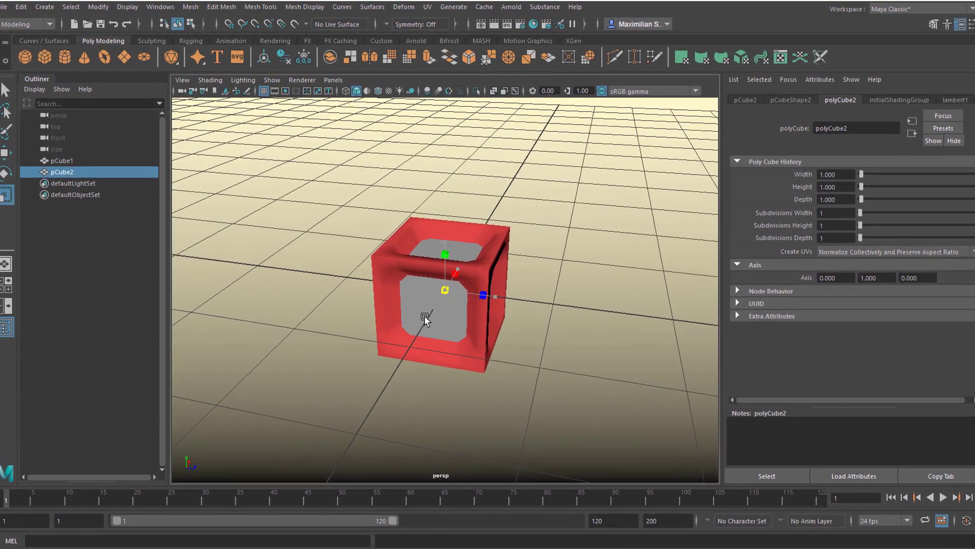
pyautogui.moveTo(419, 328); pyautogui.dragTo(403, 349, button='middle')
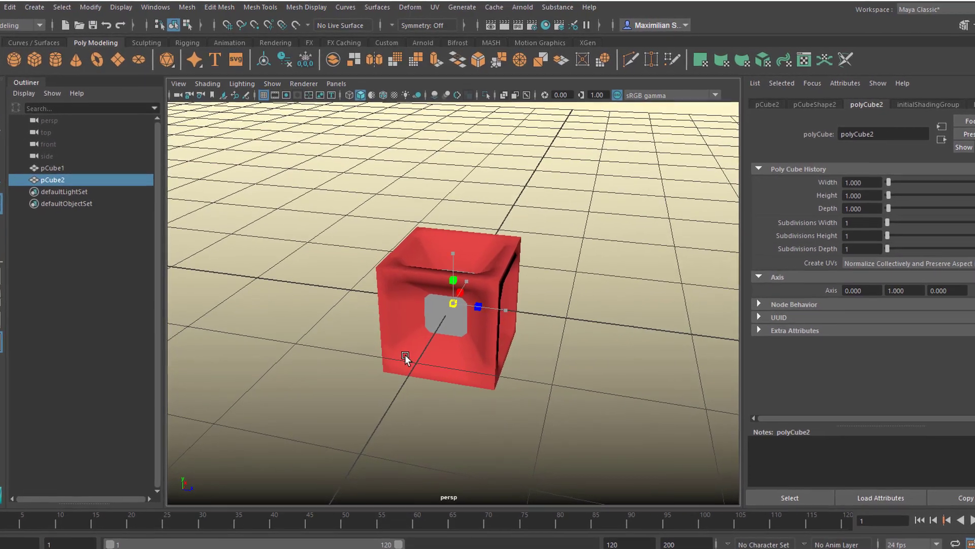
pyautogui.keyDown('alt'); pyautogui.moveTo(540, 394); pyautogui.dragTo(485, 427); pyautogui.keyUp('alt')
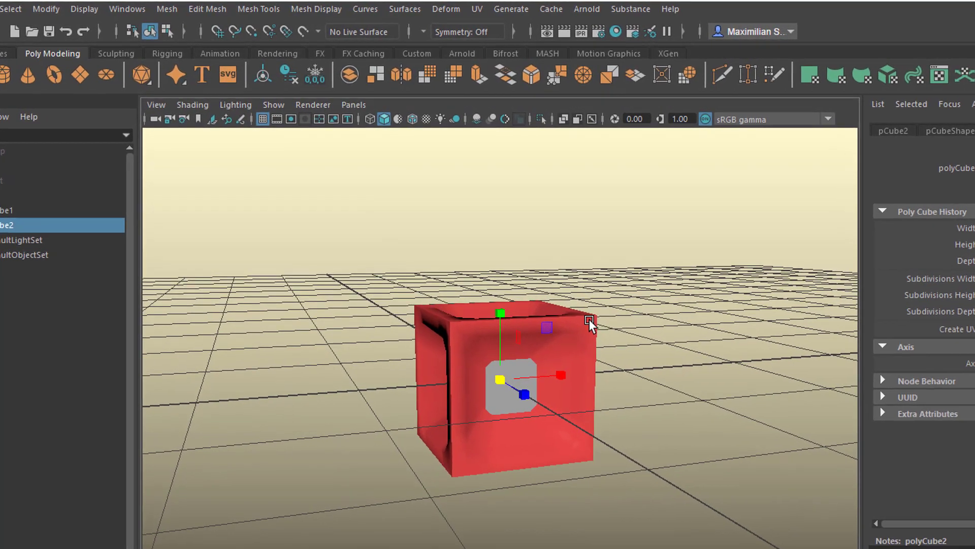
# Step: Try to subtract the red cube from the small grey cube with a Boolean Difference
pyautogui.click(600, 331)
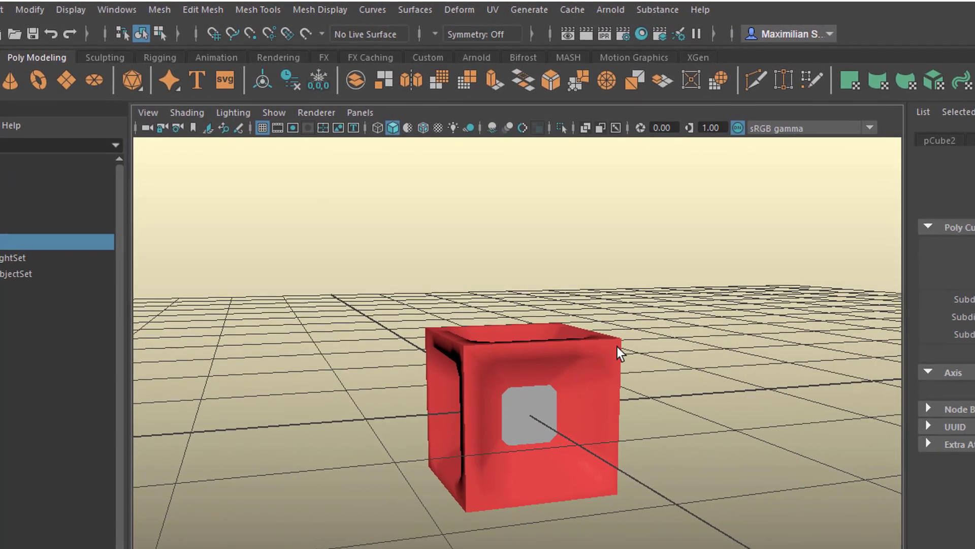
pyautogui.click(601, 333)
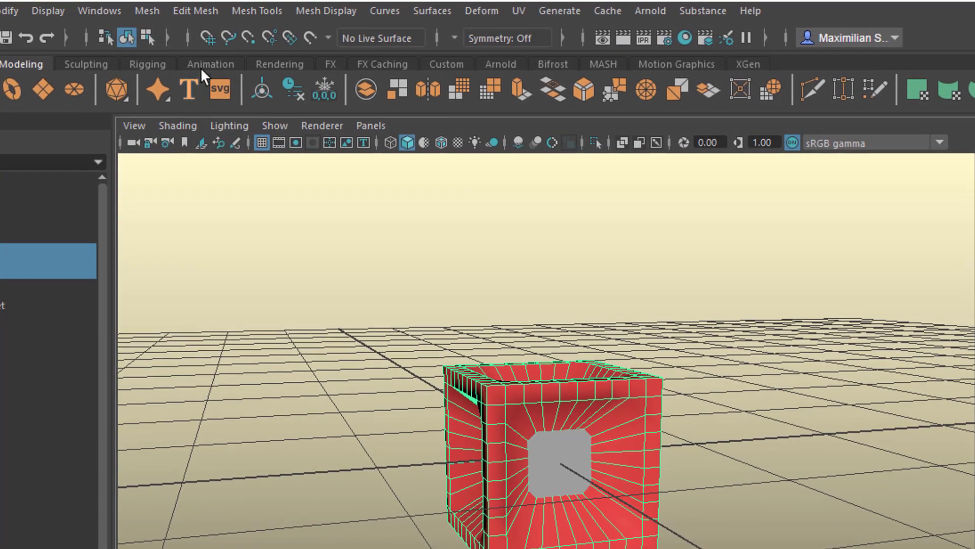
pyautogui.click(136, 9)
pyautogui.moveTo(166, 58)
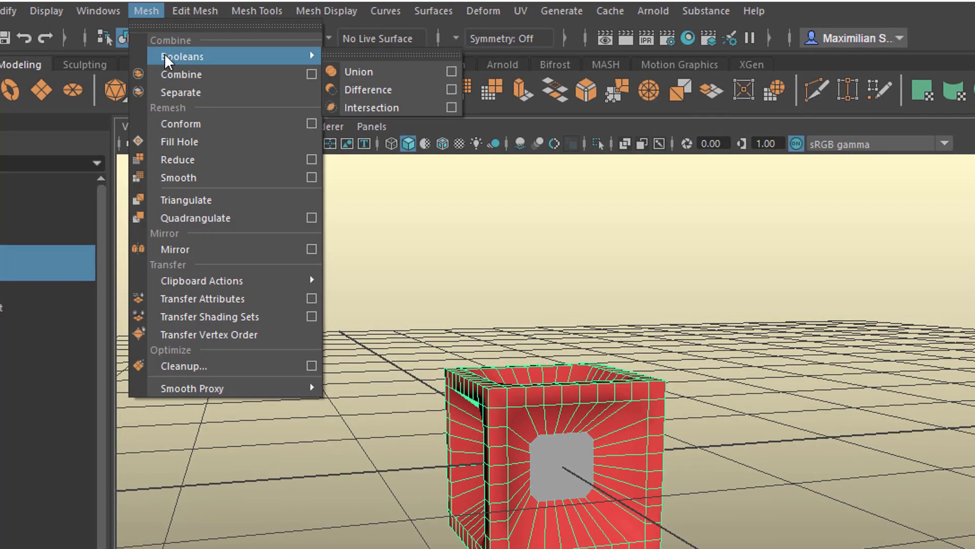
pyautogui.click(382, 90)
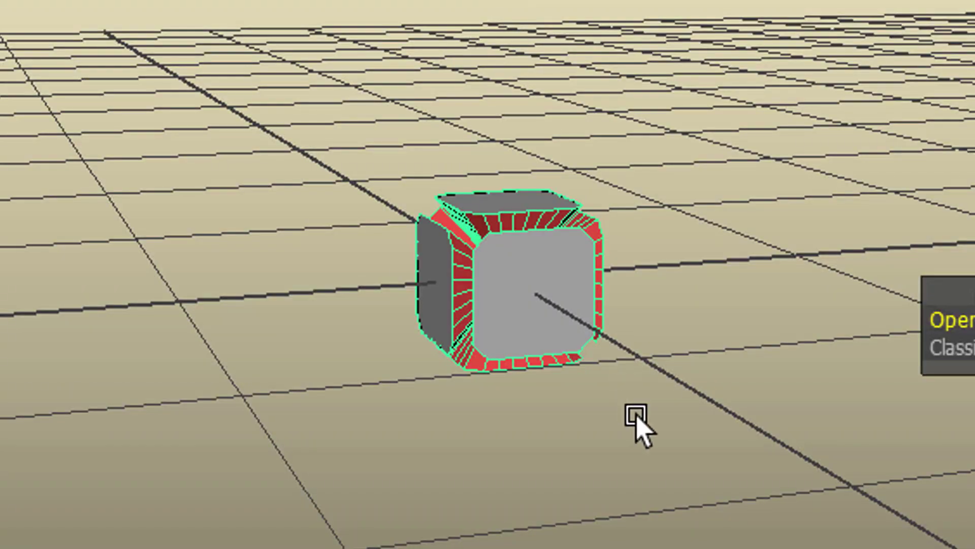
pyautogui.keyDown('alt'); pyautogui.moveTo(637, 424); pyautogui.dragTo(414, 381); pyautogui.keyUp('alt')
pyautogui.scroll(5, 414, 381)
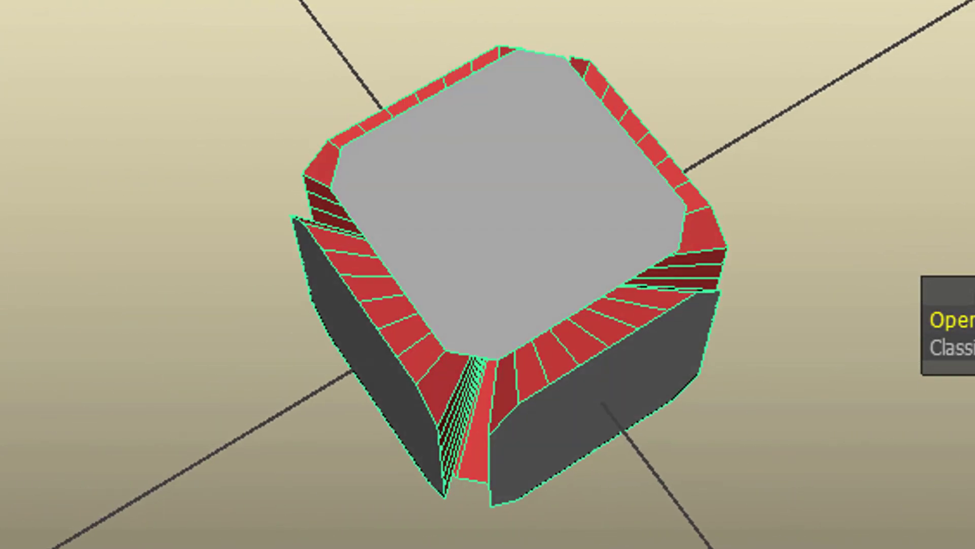
pyautogui.keyDown('alt'); pyautogui.moveTo(434, 528); pyautogui.dragTo(616, 507); pyautogui.keyUp('alt')
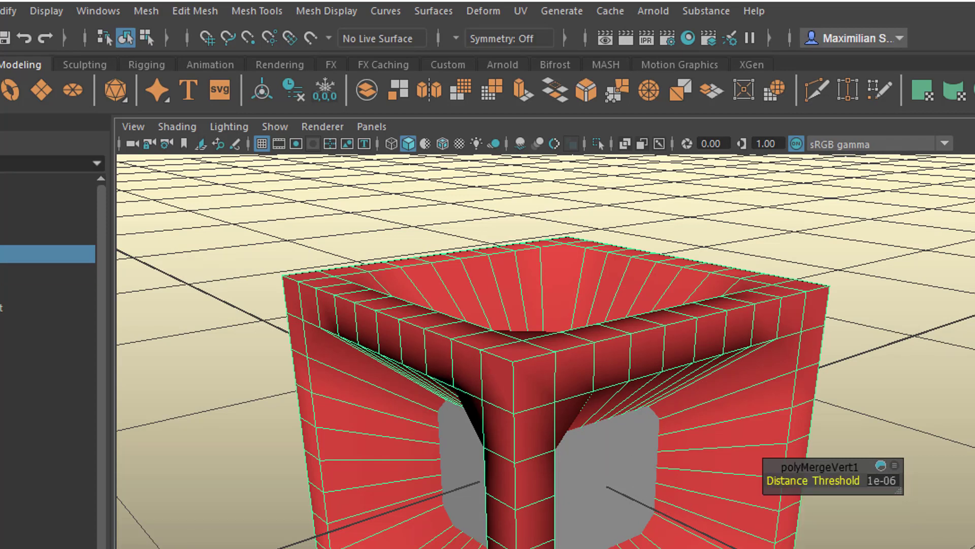
# Step: Subtract the small grey cube from the red cube with a Boolean Difference
pyautogui.keyDown('shift'); pyautogui.click(615, 474); pyautogui.keyUp('shift')
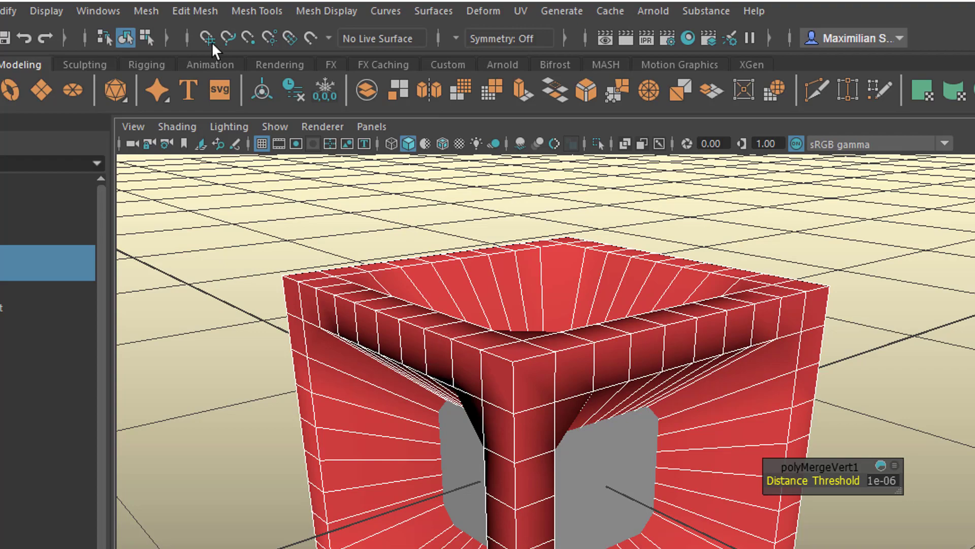
pyautogui.click(147, 12)
pyautogui.moveTo(163, 56)
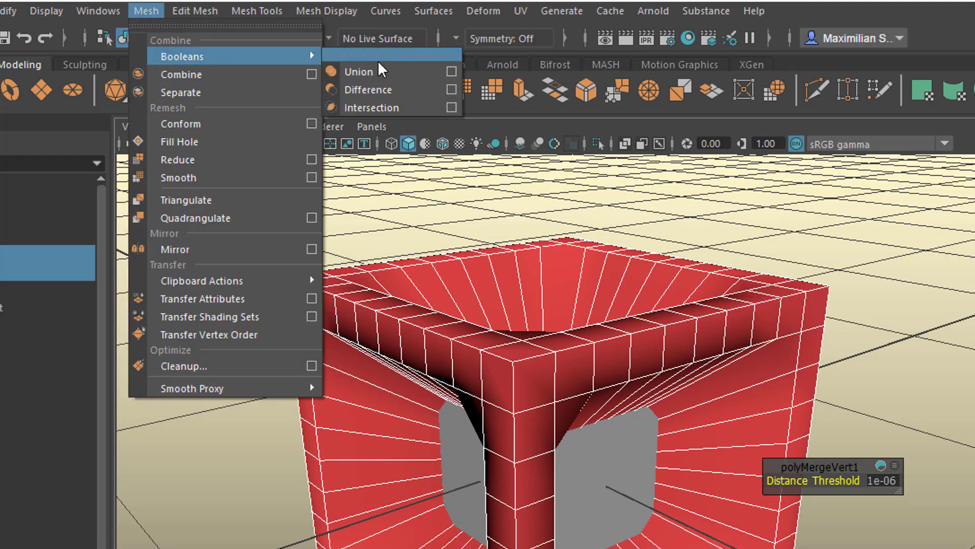
pyautogui.click(364, 90)
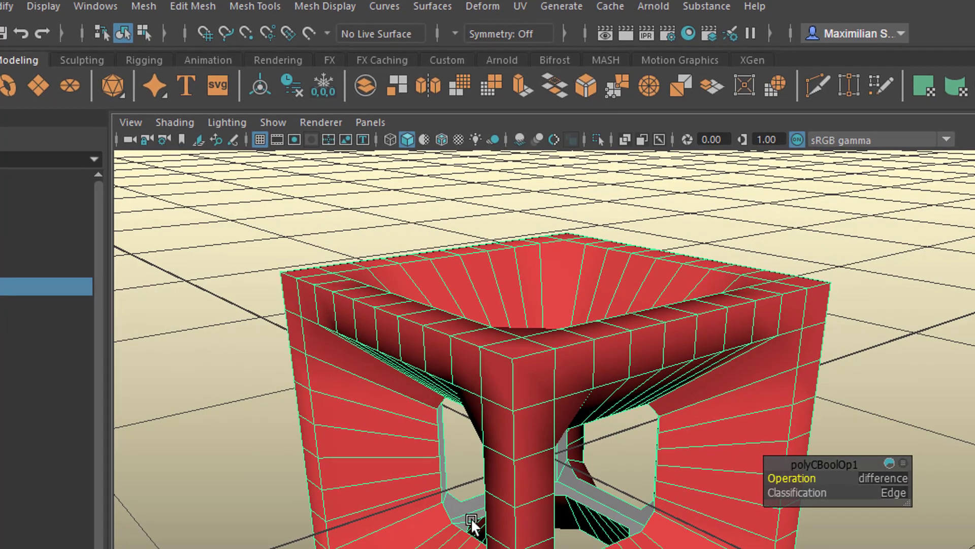
# Step: Examine the openings cut through the red cube from several angles and distances
pyautogui.keyDown('alt'); pyautogui.moveTo(468, 523); pyautogui.dragTo(505, 505); pyautogui.keyUp('alt')
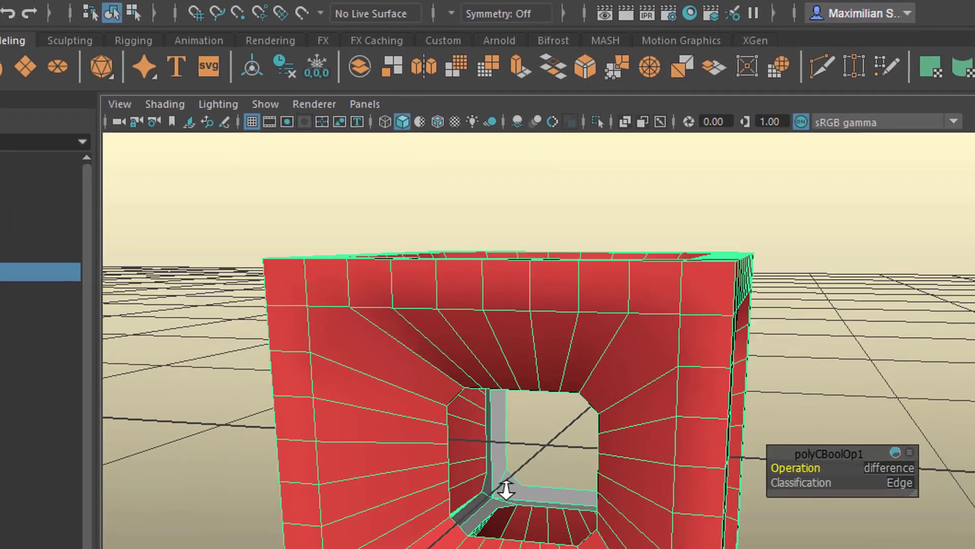
pyautogui.keyDown('alt'); pyautogui.moveTo(505, 505); pyautogui.dragTo(742, 518, button='right'); pyautogui.keyUp('alt')
pyautogui.keyDown('alt'); pyautogui.moveTo(744, 503); pyautogui.dragTo(224, 481); pyautogui.keyUp('alt')
pyautogui.keyDown('alt'); pyautogui.moveTo(224, 481); pyautogui.dragTo(585, 482, button='right'); pyautogui.keyUp('alt')
pyautogui.keyDown('alt'); pyautogui.moveTo(585, 481); pyautogui.dragTo(765, 548); pyautogui.keyUp('alt')
pyautogui.keyDown('alt'); pyautogui.moveTo(766, 548); pyautogui.dragTo(0, 548, button='right'); pyautogui.keyUp('alt')
pyautogui.keyDown('alt'); pyautogui.moveTo(0, 548); pyautogui.dragTo(366, 465); pyautogui.keyUp('alt')
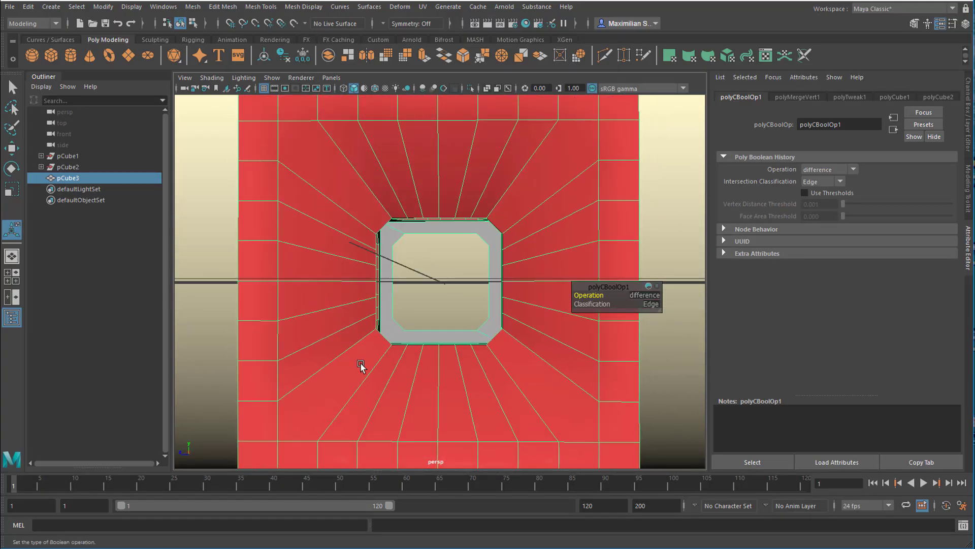
pyautogui.keyDown('alt'); pyautogui.moveTo(383, 373); pyautogui.dragTo(445, 372); pyautogui.keyUp('alt')
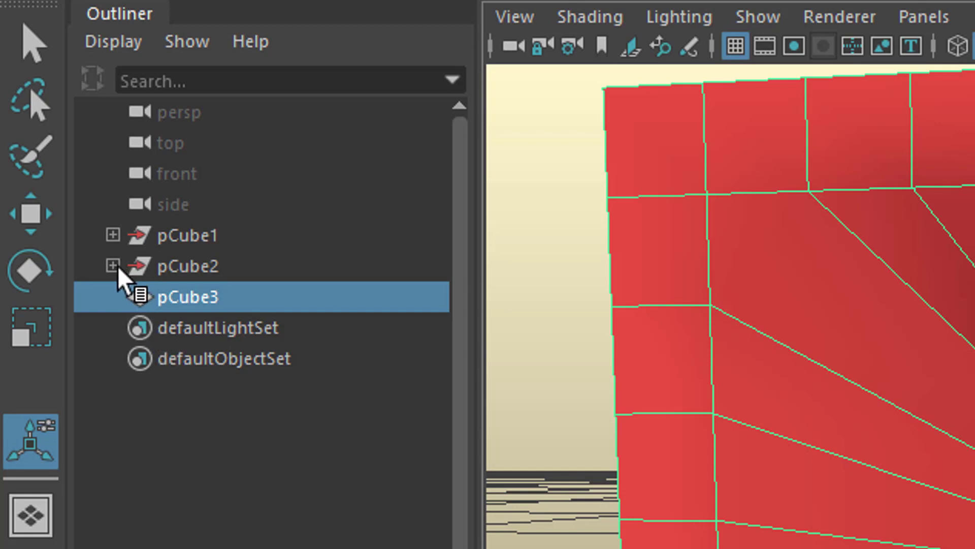
# Step: Scale the transform1 node under pCube2 to about 0.26 in X, and enlarge it uniformly by about 7.43
pyautogui.moveTo(117, 266); pyautogui.dragTo(211, 277)
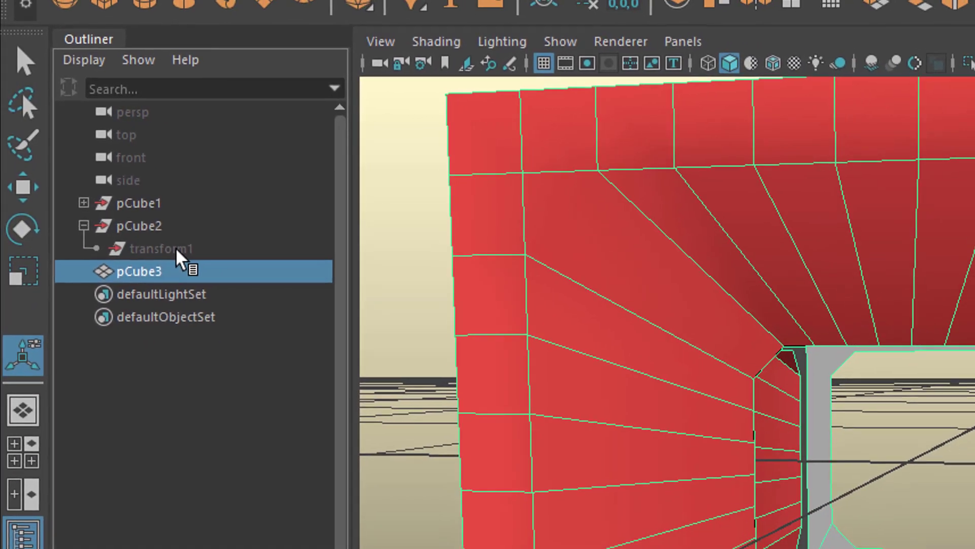
pyautogui.moveTo(175, 246); pyautogui.dragTo(176, 248)
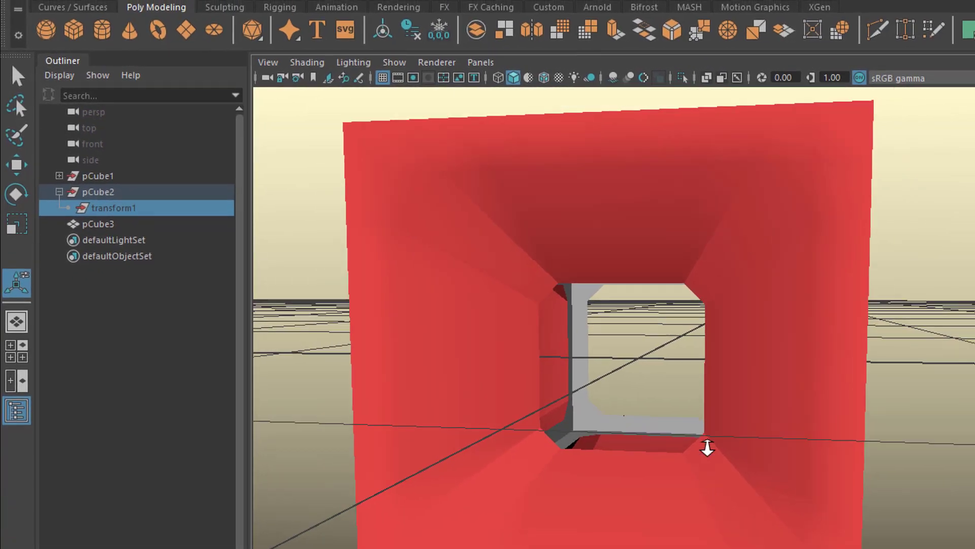
pyautogui.keyDown('alt'); pyautogui.moveTo(805, 487); pyautogui.dragTo(551, 539, button='right'); pyautogui.keyUp('alt')
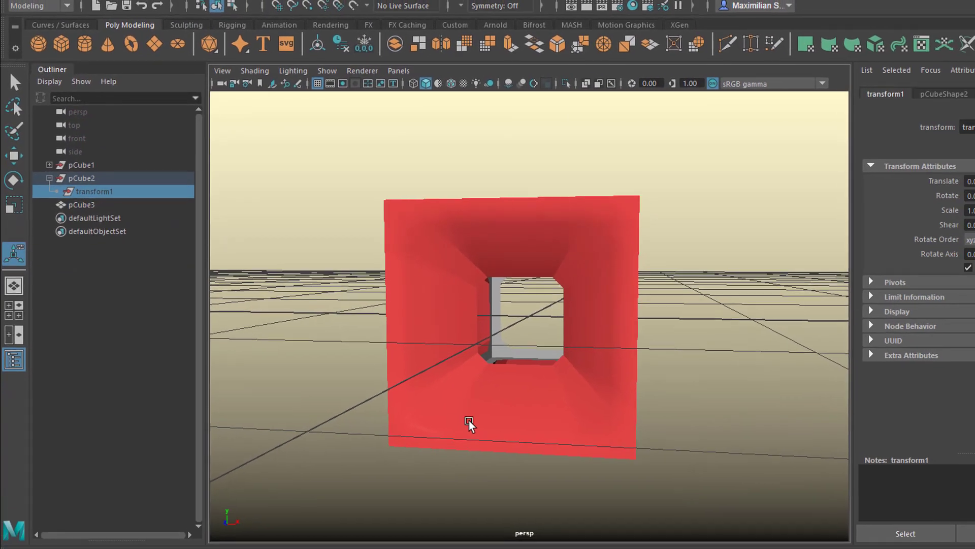
pyautogui.press('r')
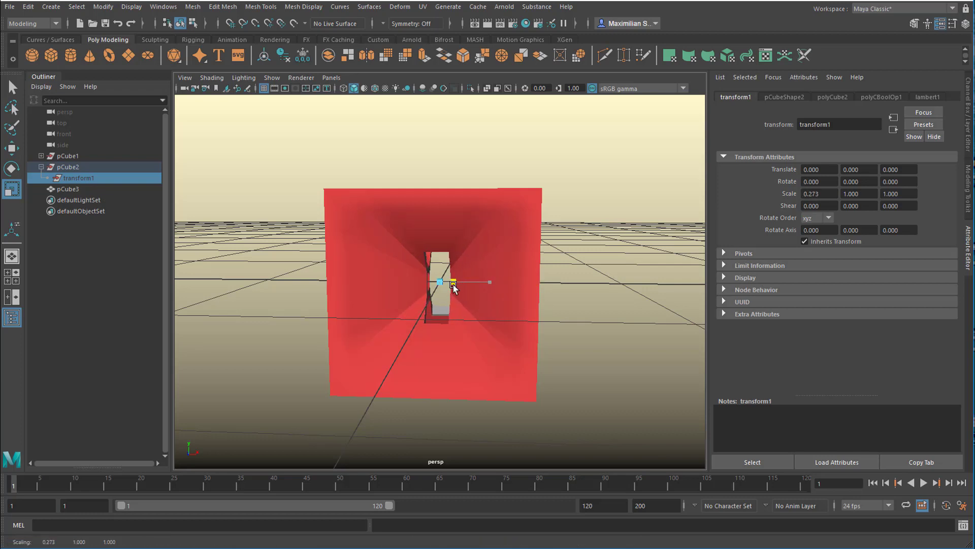
pyautogui.keyDown('alt'); pyautogui.moveTo(477, 325); pyautogui.dragTo(372, 328); pyautogui.keyUp('alt')
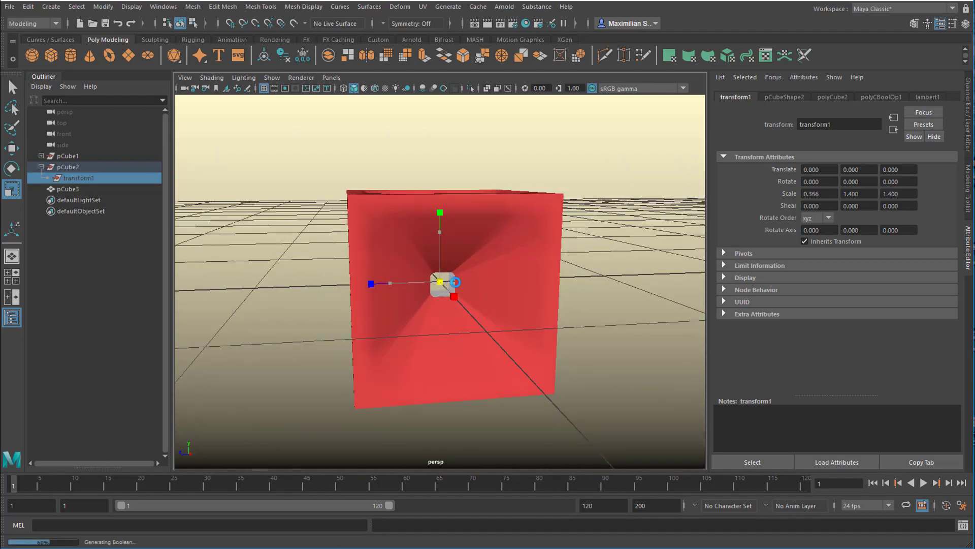
pyautogui.keyDown('alt'); pyautogui.moveTo(616, 299); pyautogui.dragTo(457, 354); pyautogui.keyUp('alt')
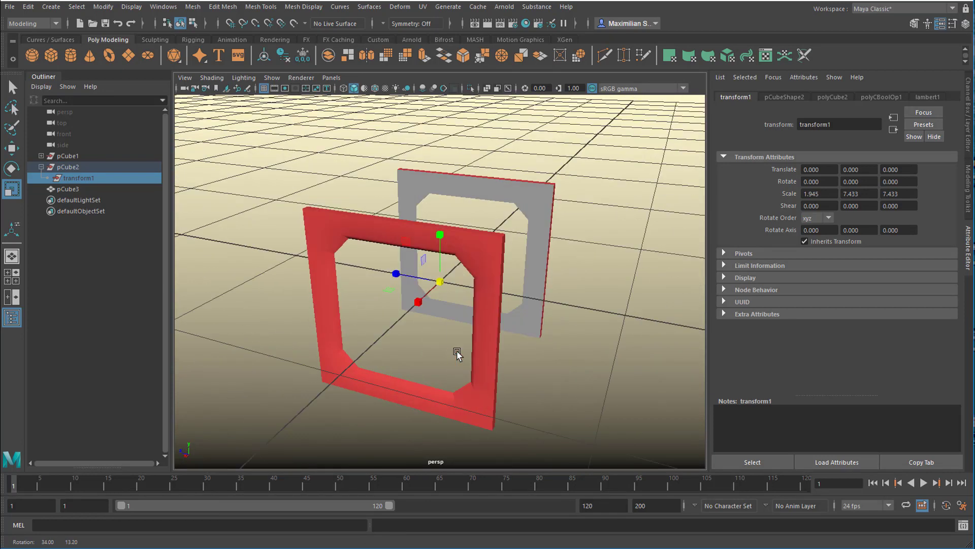
# Step: Undo the scale changes on transform1 and view the openings in the red cube
pyautogui.hotkey('ctrl', 'z')
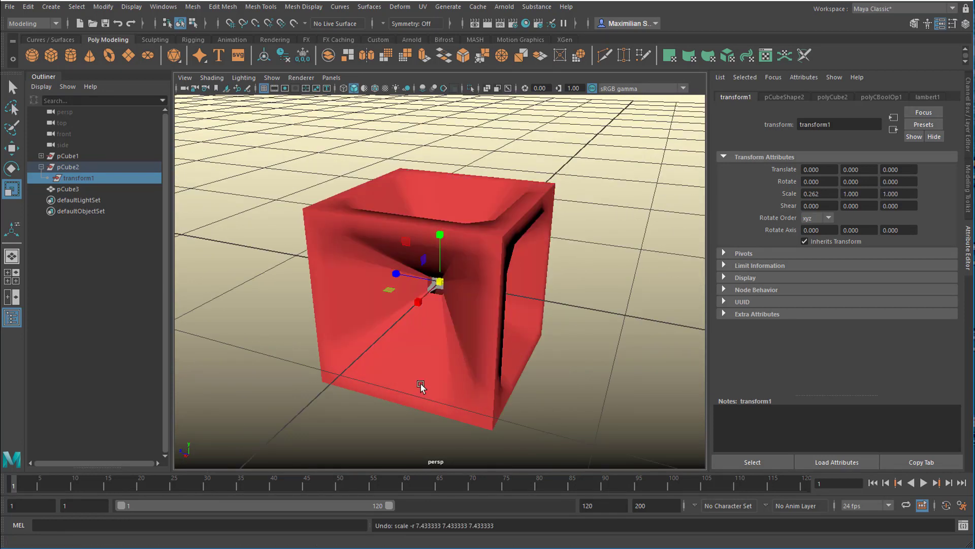
pyautogui.keyDown('alt'); pyautogui.moveTo(367, 400); pyautogui.dragTo(455, 381); pyautogui.keyUp('alt')
pyautogui.keyDown('alt'); pyautogui.moveTo(455, 381); pyautogui.dragTo(464, 351, button='middle'); pyautogui.keyUp('alt')
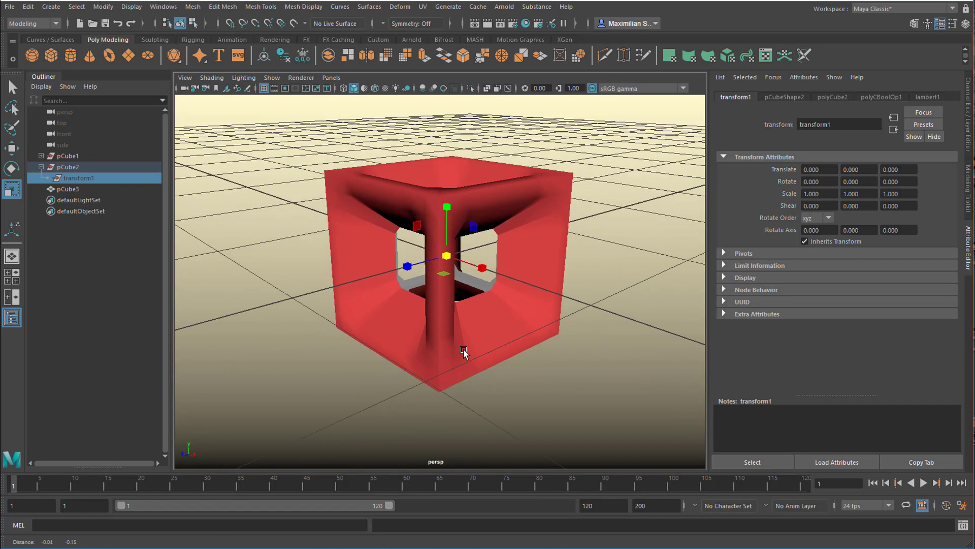
pyautogui.keyDown('alt'); pyautogui.moveTo(464, 351); pyautogui.dragTo(489, 322); pyautogui.keyUp('alt')
pyautogui.keyDown('alt'); pyautogui.moveTo(490, 322); pyautogui.dragTo(489, 352, button='right'); pyautogui.keyUp('alt')
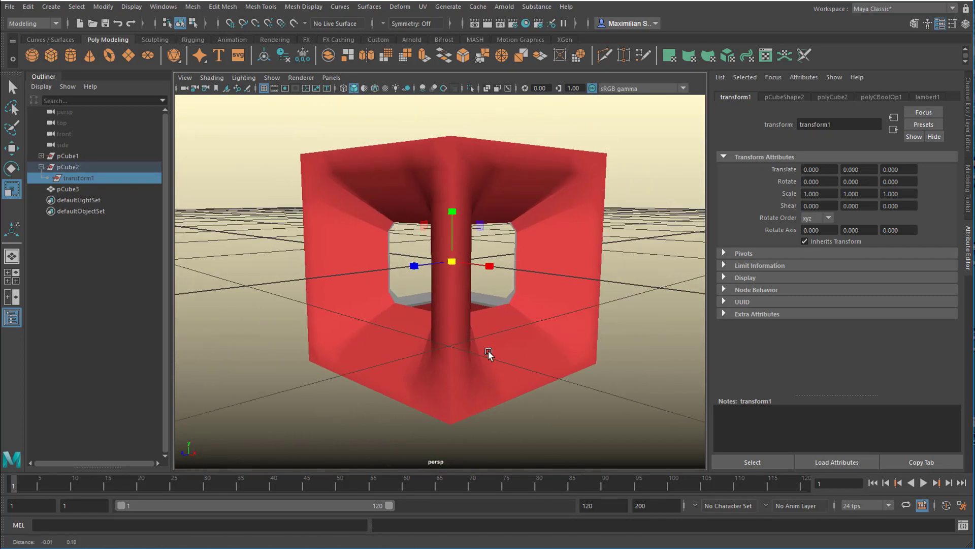
pyautogui.keyDown('alt'); pyautogui.moveTo(489, 352); pyautogui.dragTo(481, 364, button='middle'); pyautogui.keyUp('alt')
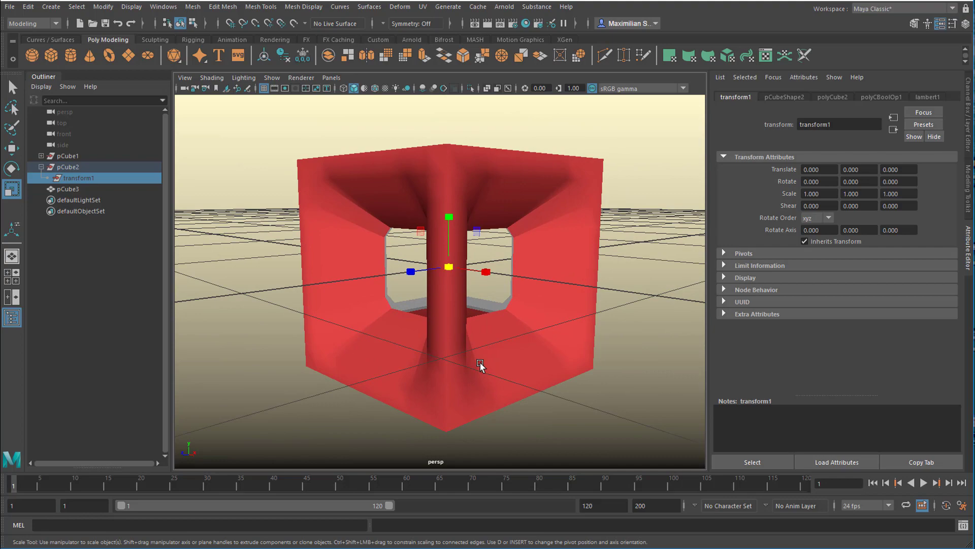